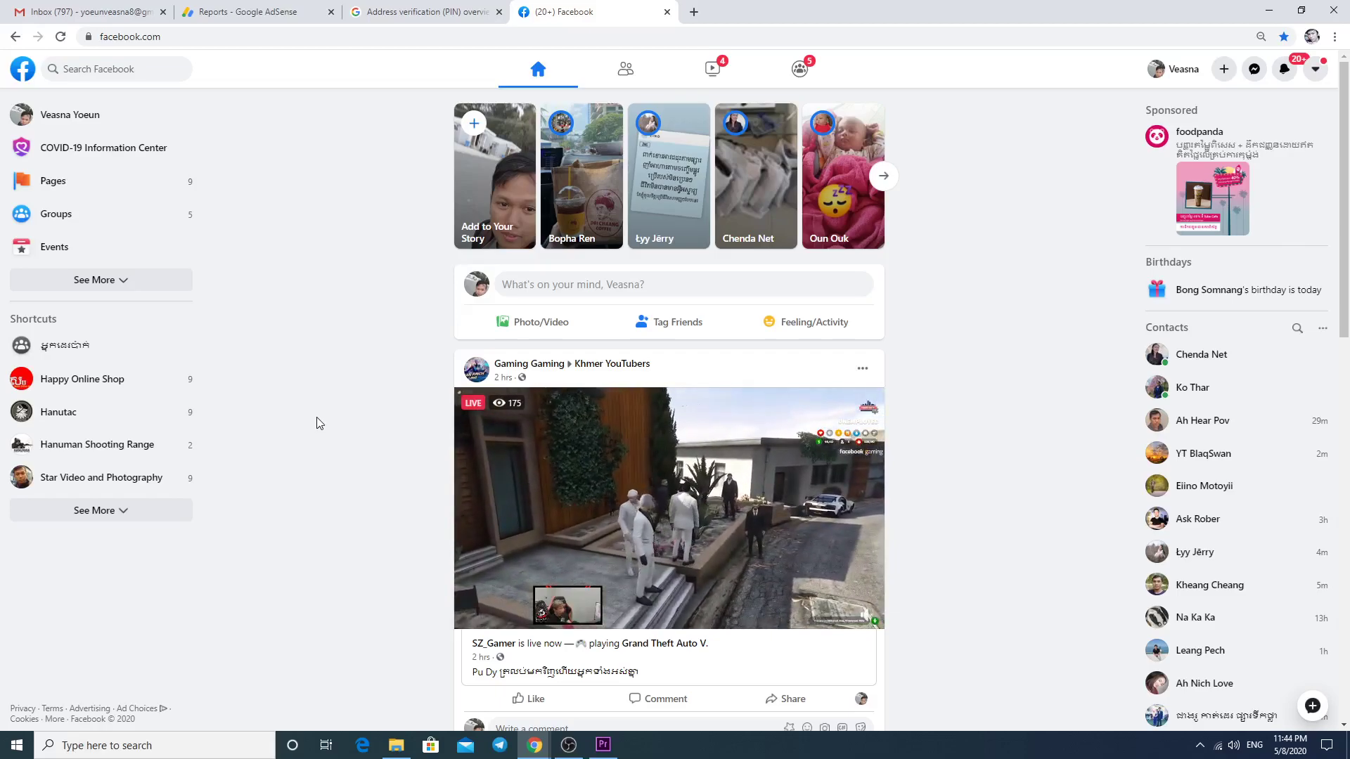
# Go to the Pages section listing the 13 pages this account manages.
pyautogui.scroll(-6, 321, 623)
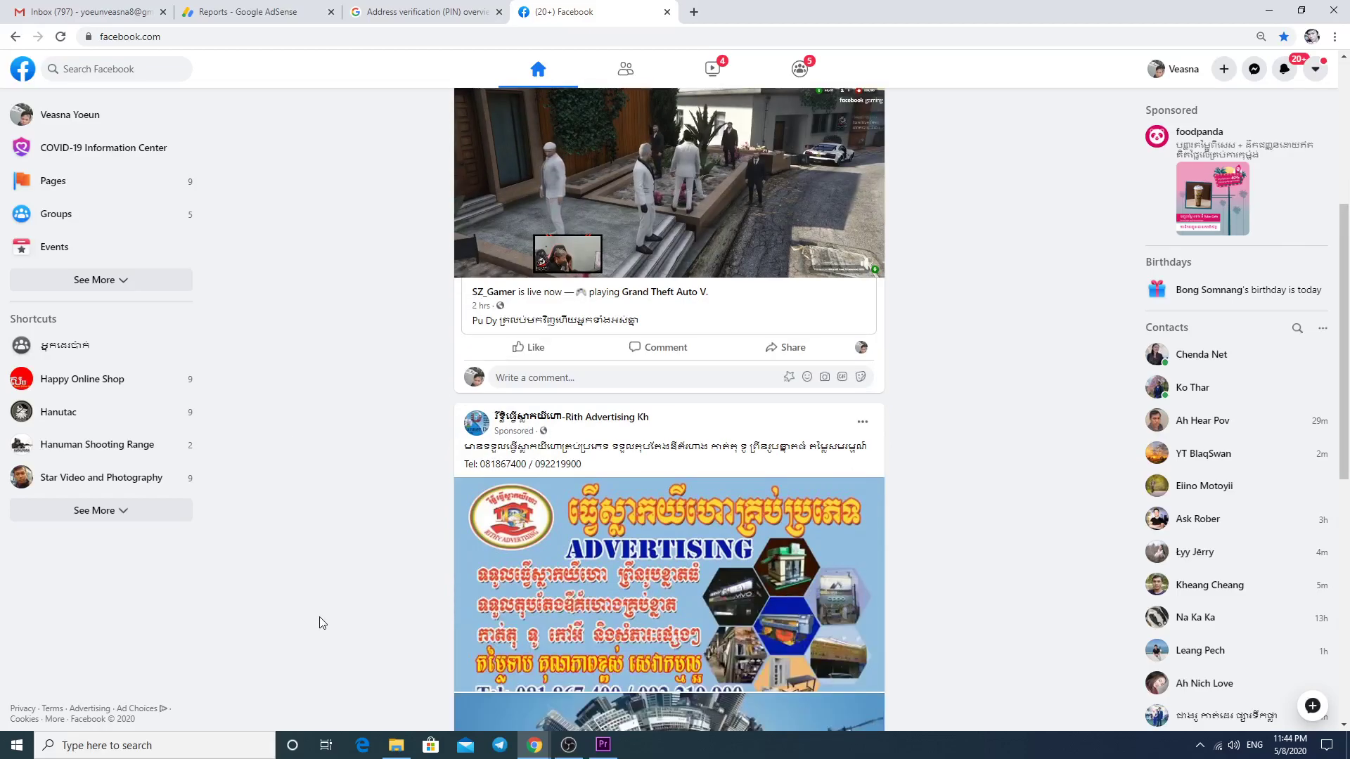
pyautogui.scroll(6, 320, 624)
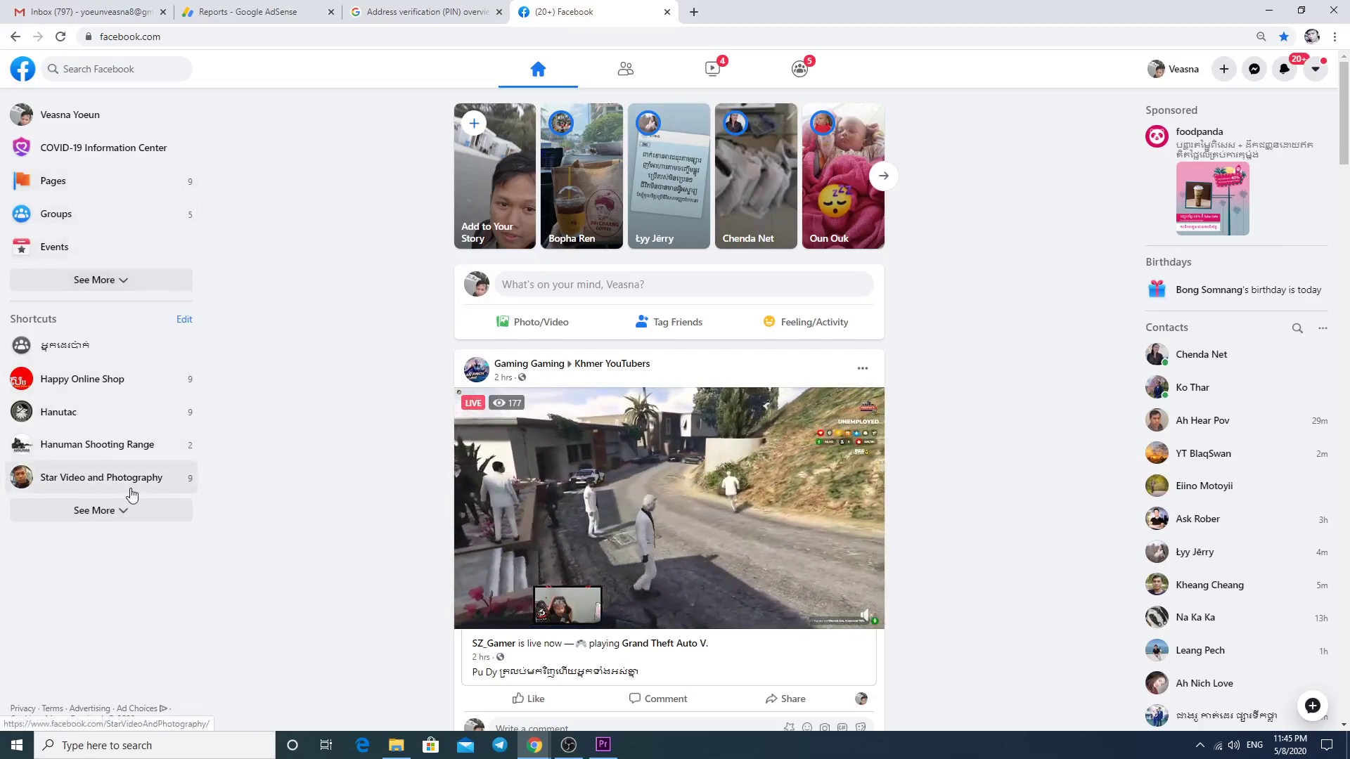
pyautogui.click(75, 193)
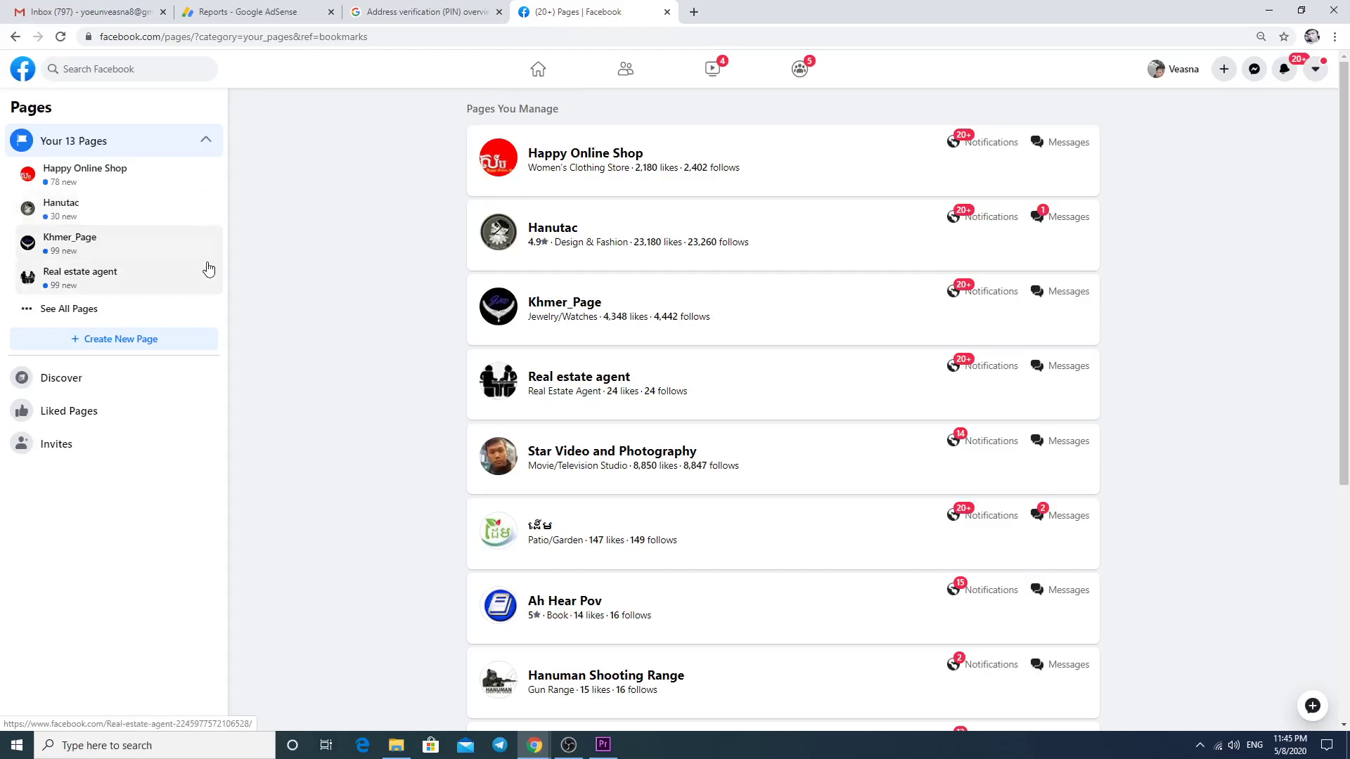
# Check its 8,850 likes in the Pages list, then open Star Video and Photography.
pyautogui.scroll(-4, 510, 459)
pyautogui.scroll(3, 509, 459)
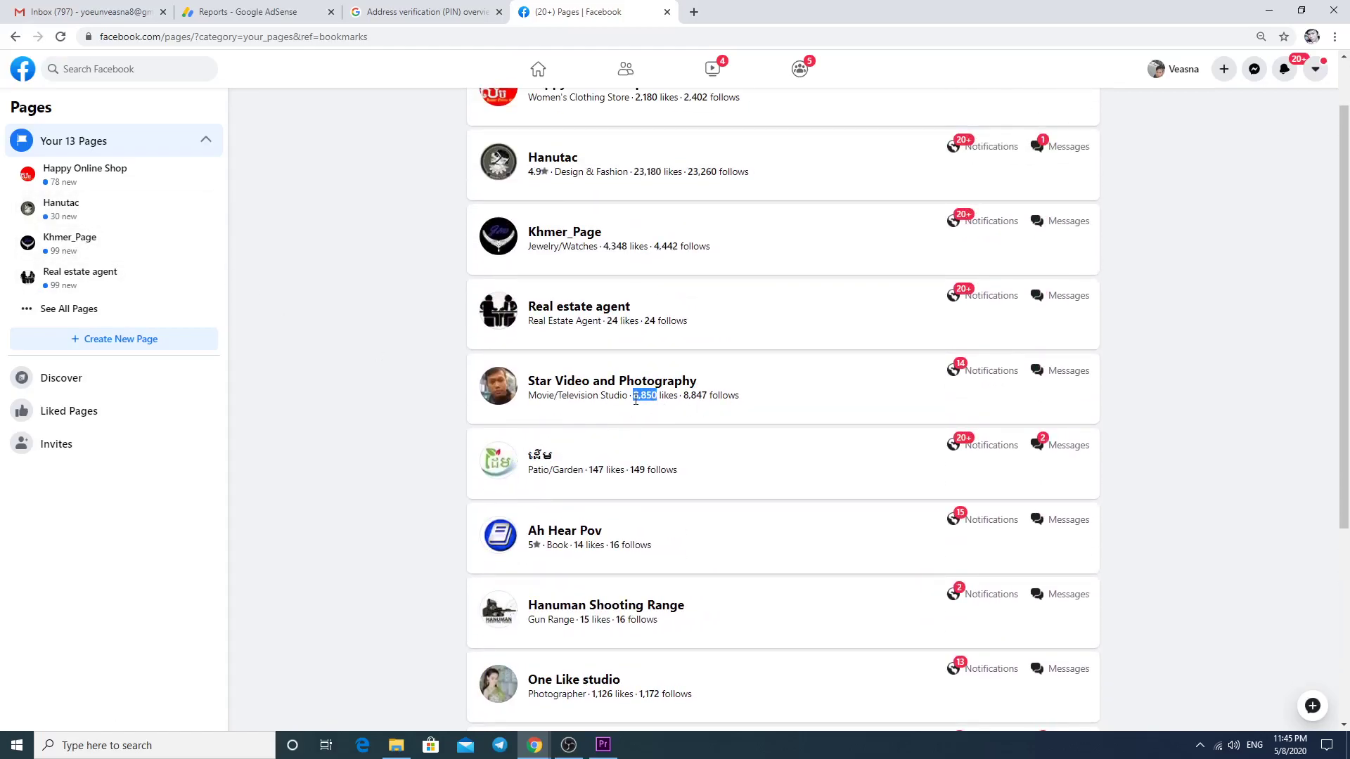
pyautogui.click(413, 435)
pyautogui.moveTo(709, 398); pyautogui.dragTo(635, 406)
pyautogui.click(645, 398)
pyautogui.moveTo(667, 397); pyautogui.dragTo(632, 402)
pyautogui.click(629, 403)
pyautogui.moveTo(639, 401); pyautogui.dragTo(666, 397)
pyautogui.click(664, 394)
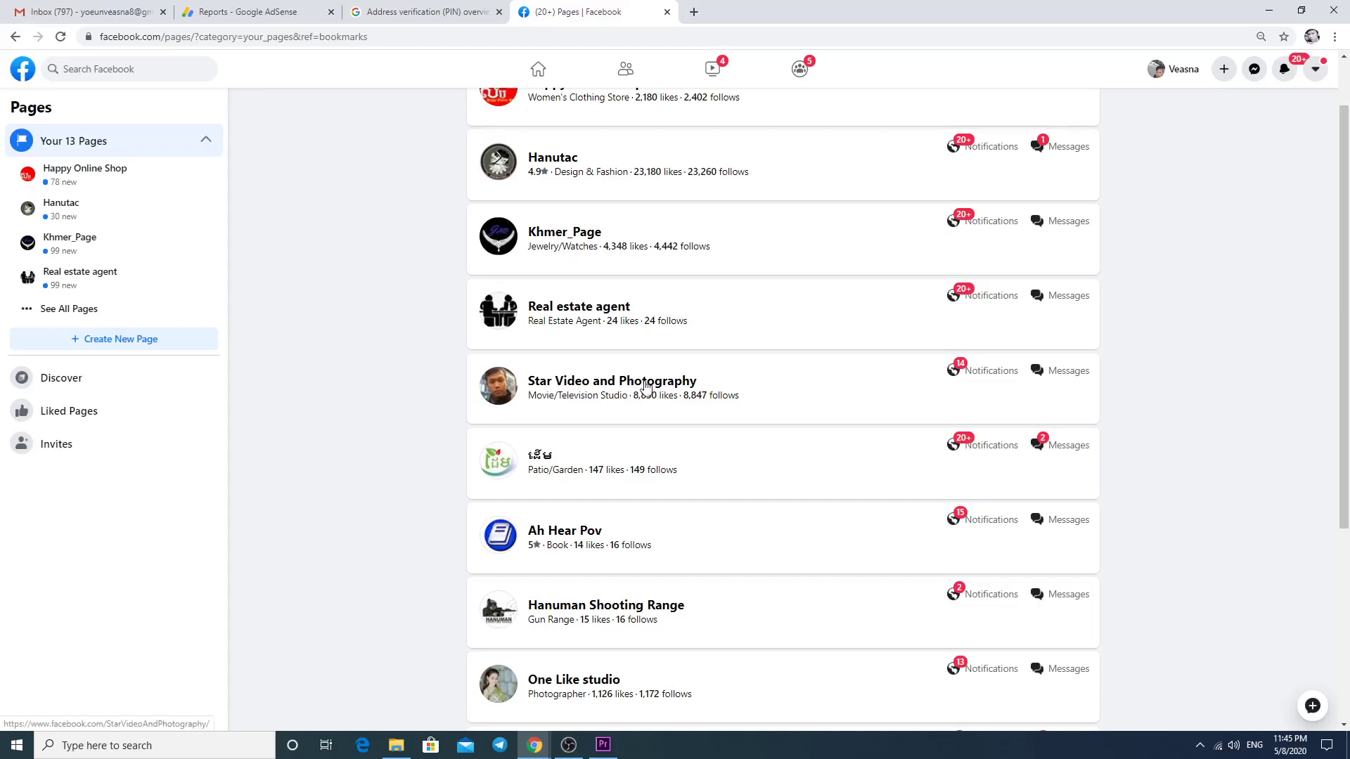
pyautogui.click(646, 385)
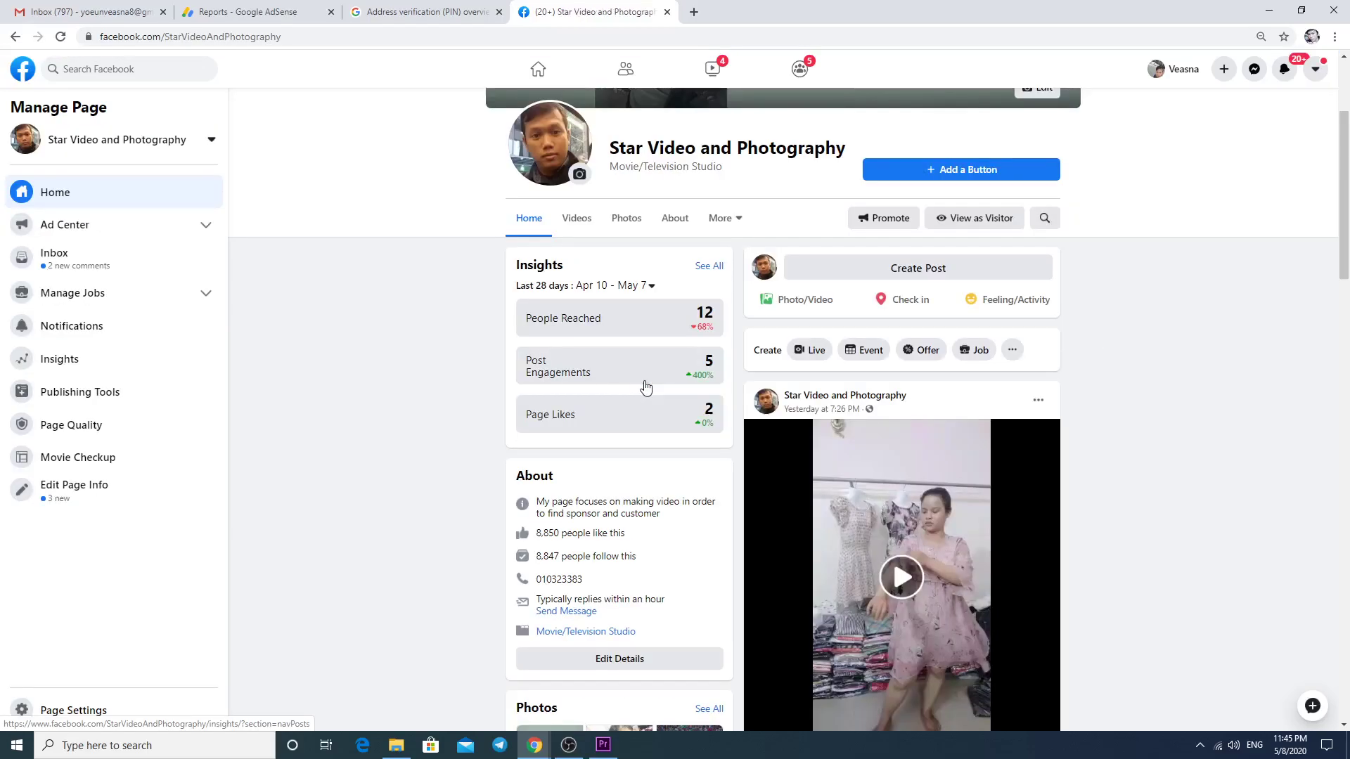
# Go to Page Settings from the Manage Page sidebar of Star Video and Photography.
pyautogui.scroll(1, 606, 394)
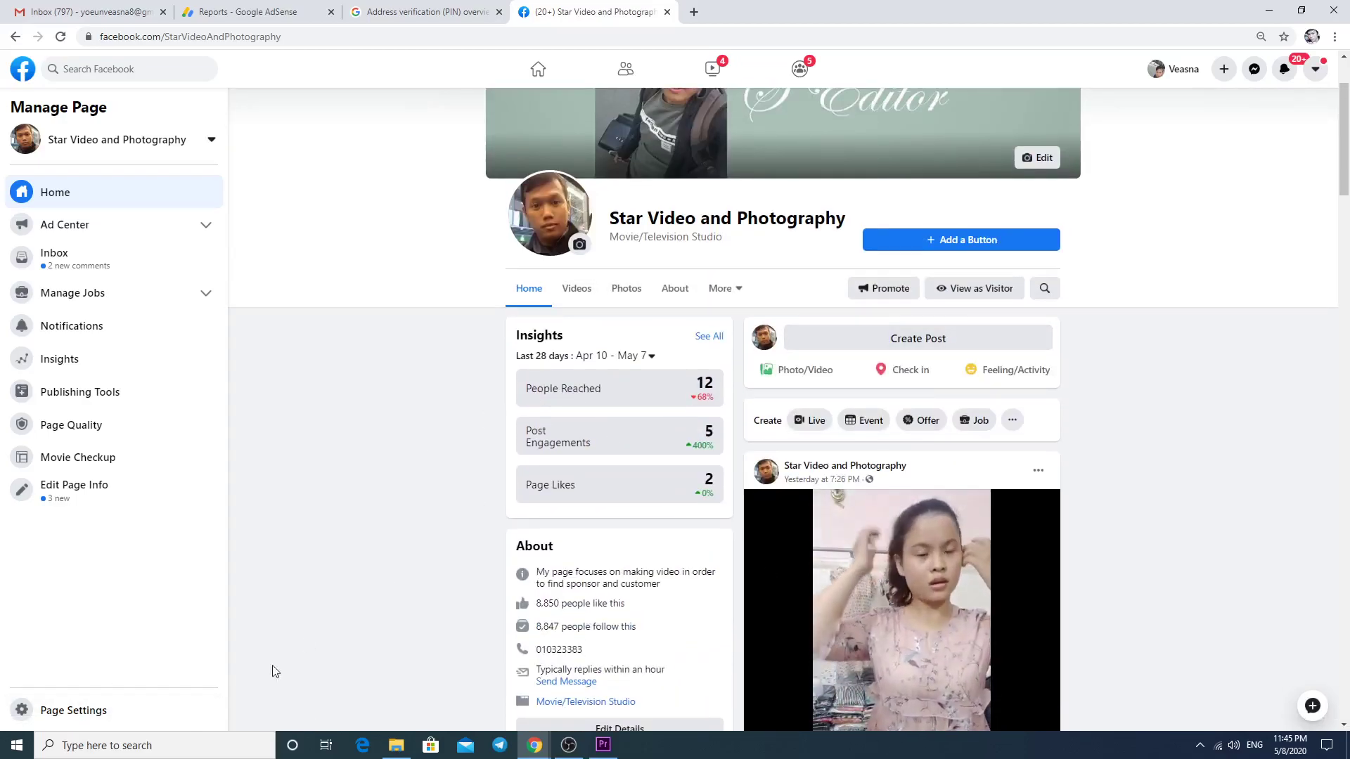
pyautogui.click(56, 717)
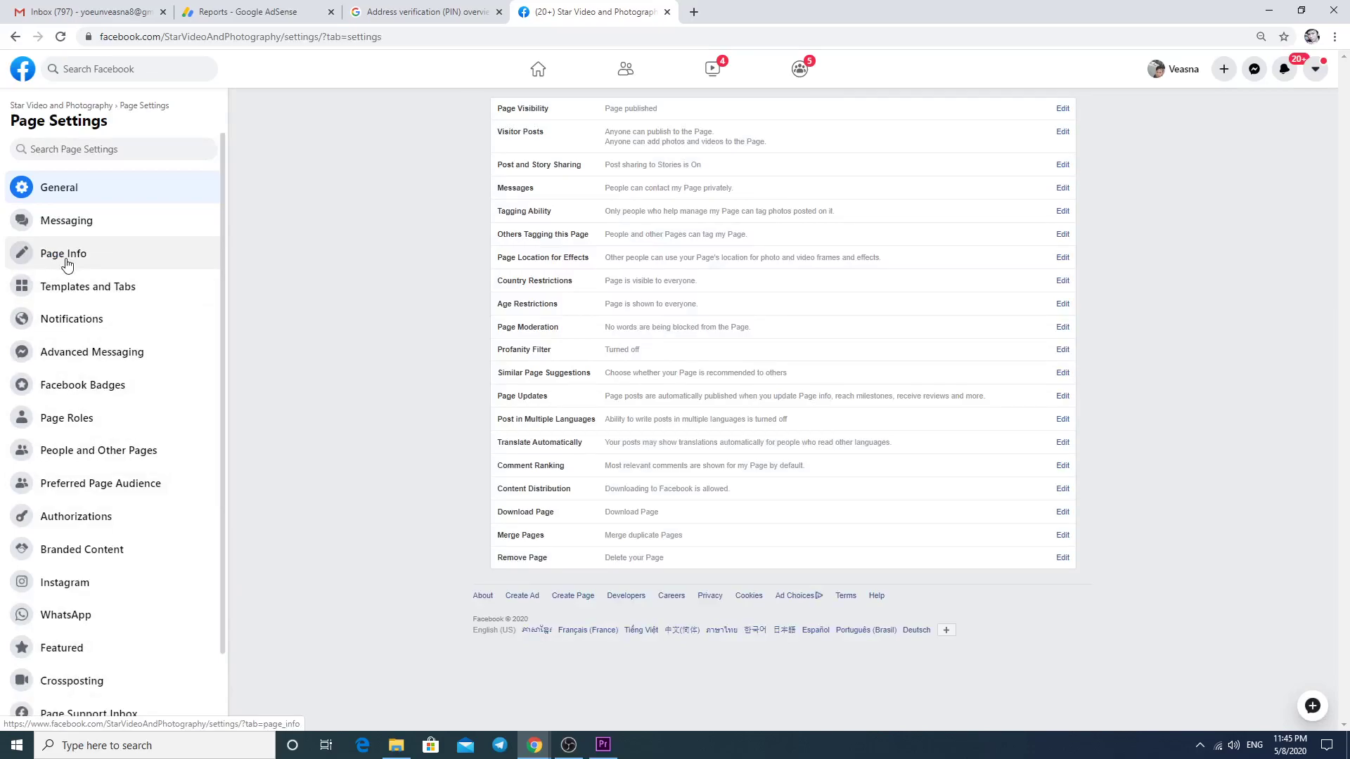
# Show the Page Info form and select the current Name and Username field text.
pyautogui.click(67, 262)
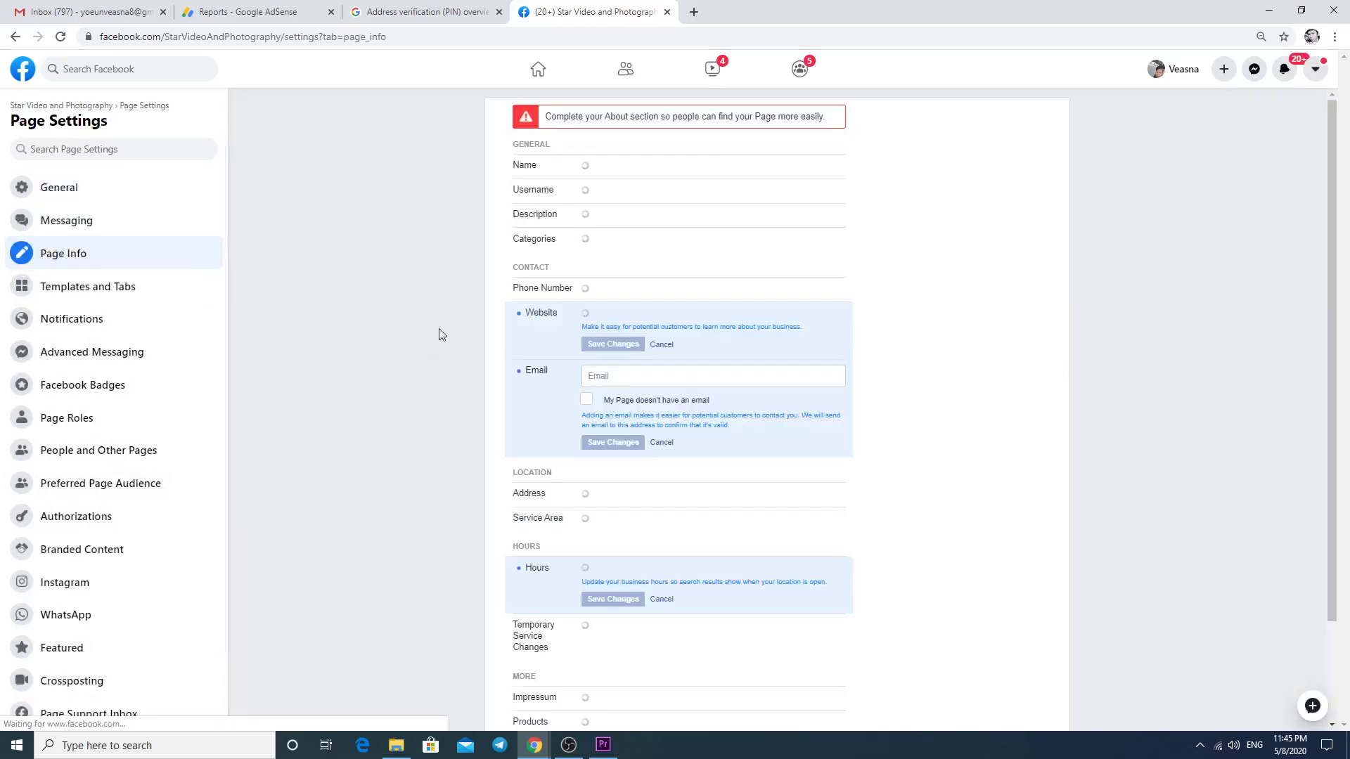
pyautogui.moveTo(696, 173); pyautogui.dragTo(598, 169)
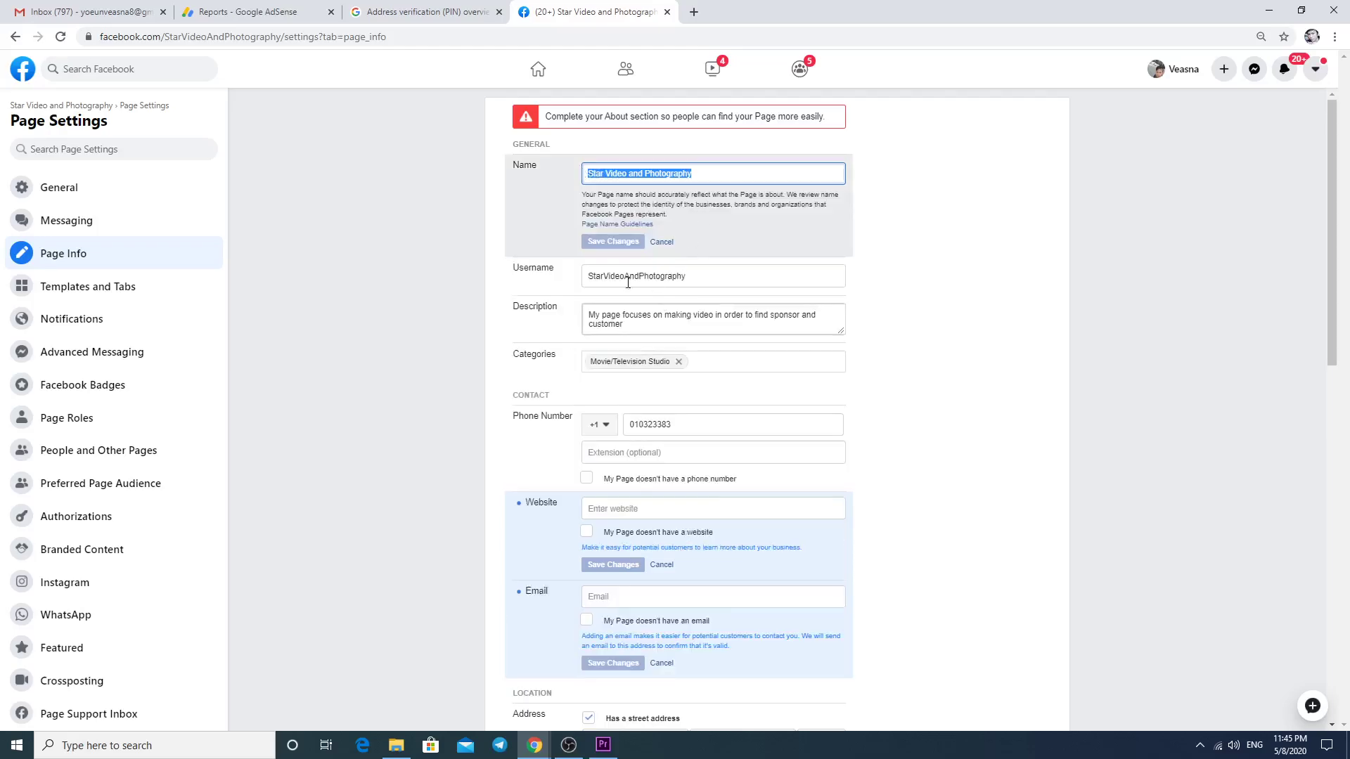
pyautogui.click(644, 275)
pyautogui.moveTo(706, 271); pyautogui.dragTo(582, 282)
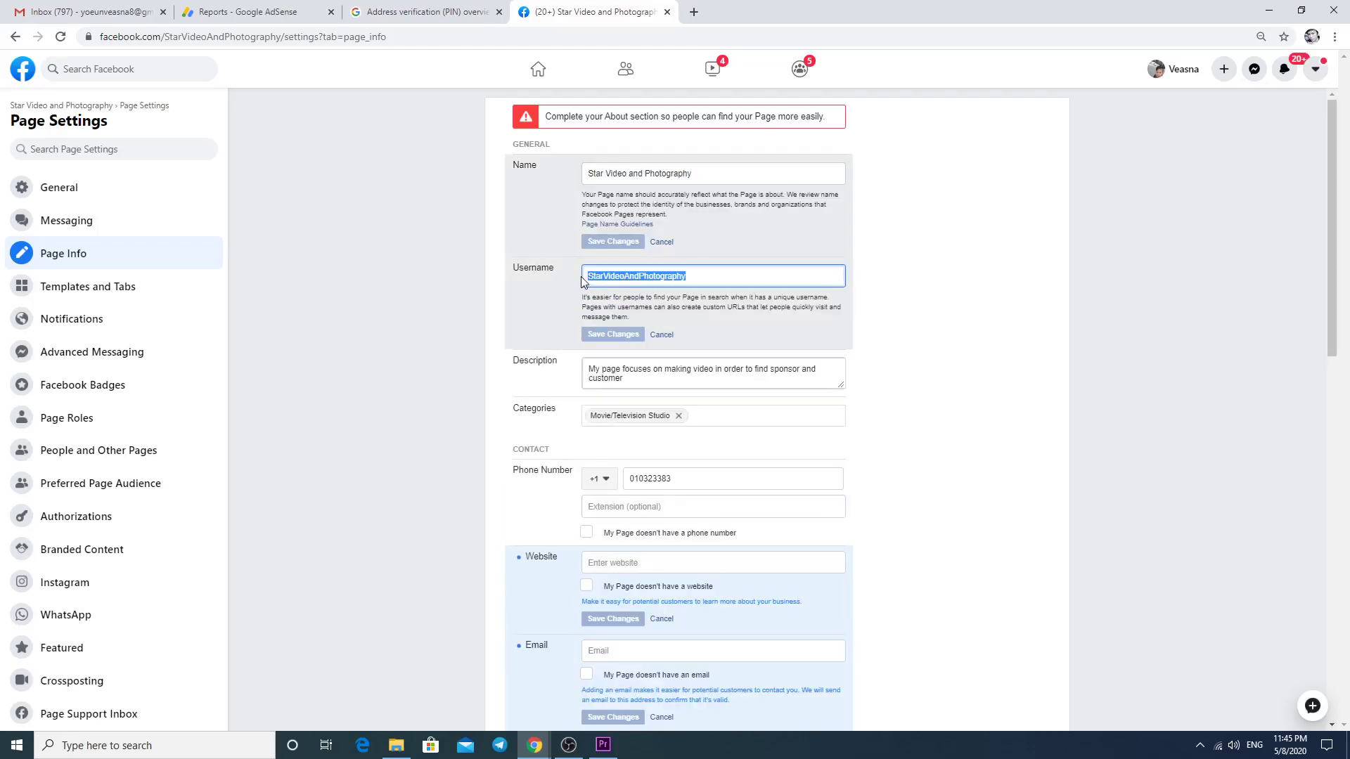
pyautogui.moveTo(701, 177); pyautogui.dragTo(573, 169)
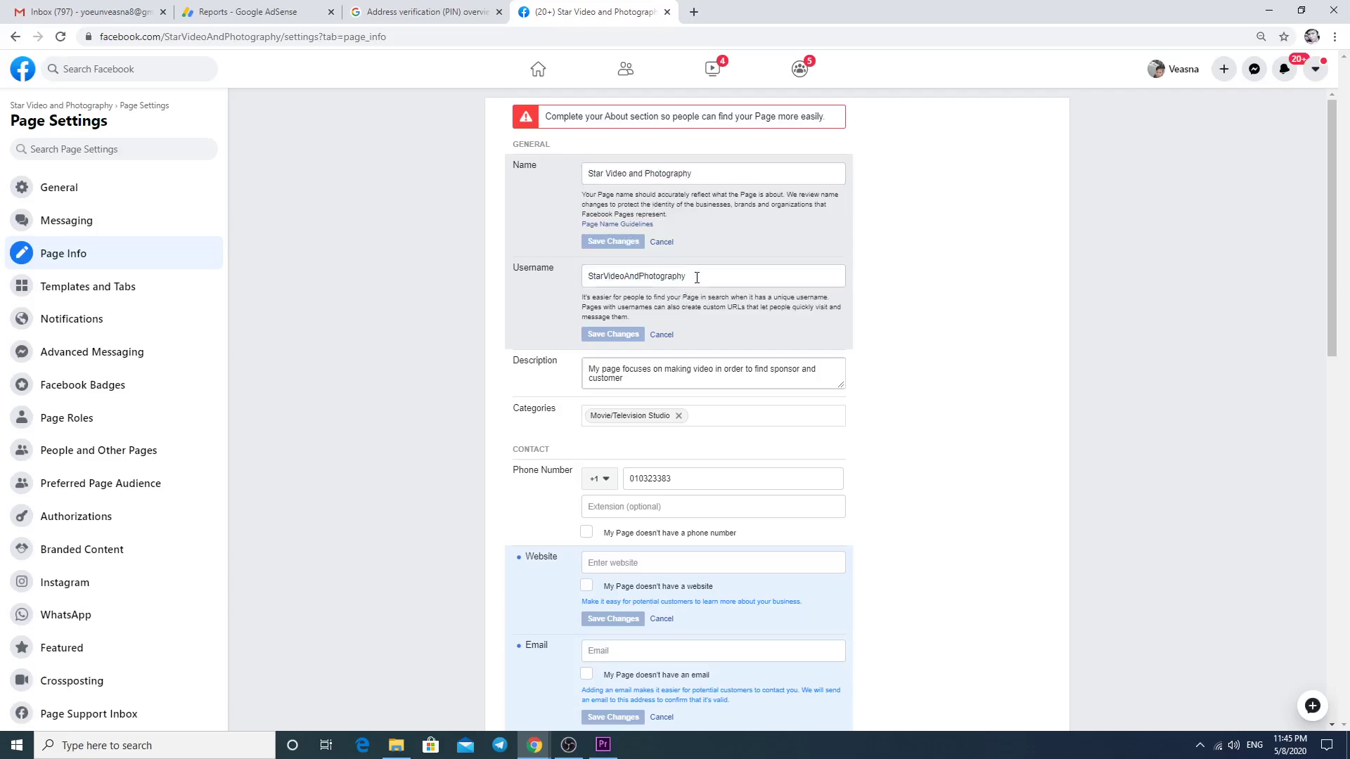
pyautogui.moveTo(677, 284)
pyautogui.mouseDown()
pyautogui.moveTo(657, 180)
pyautogui.moveTo(560, 169)
pyautogui.mouseUp()
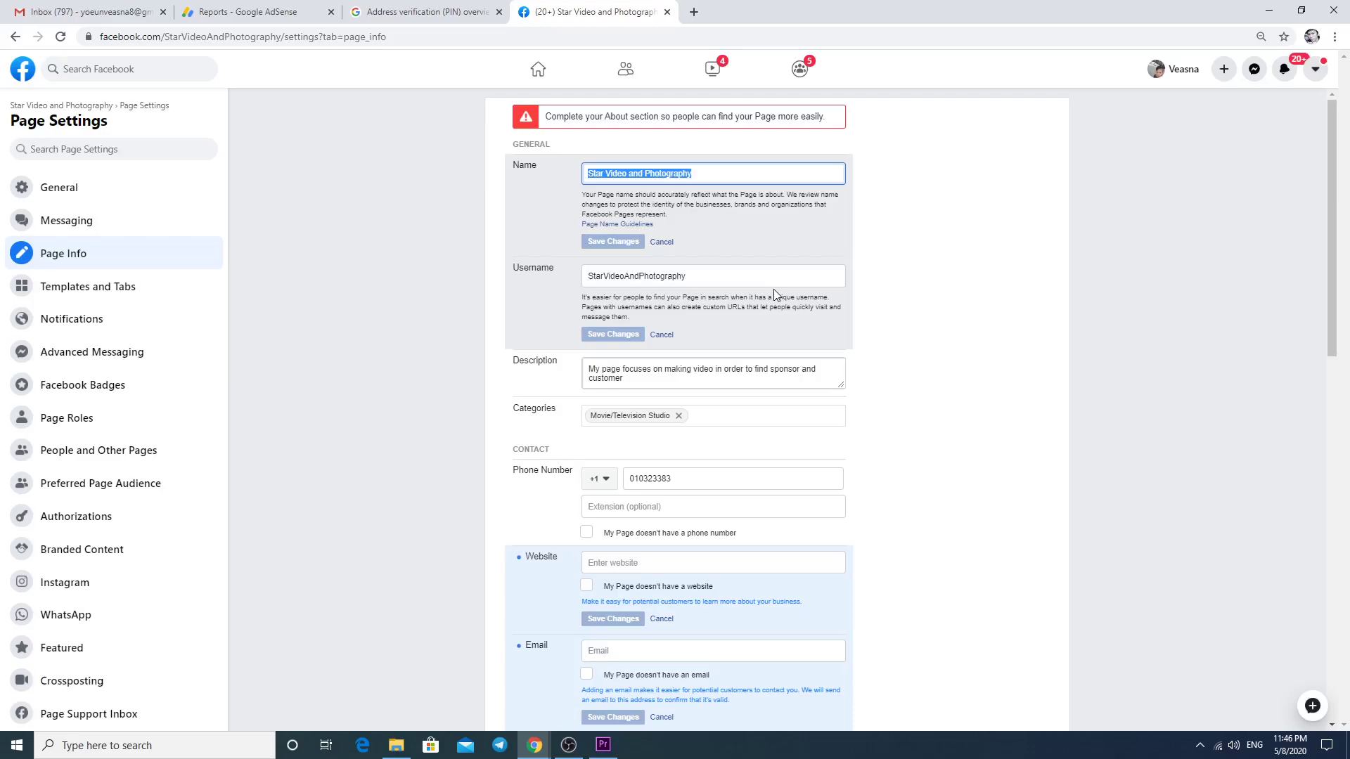
# Enter 'V-V Happy shop' as the new page name and save the change.
pyautogui.write('VV')
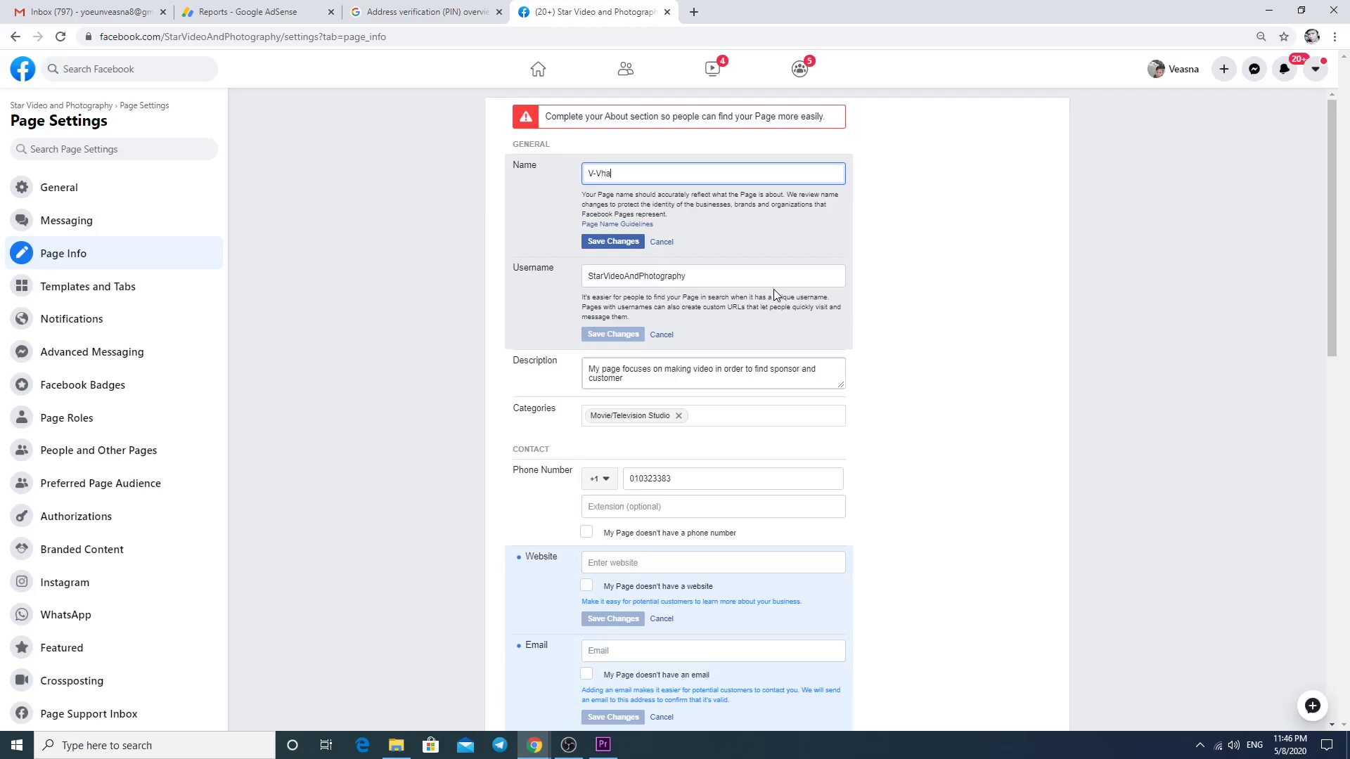
pyautogui.press('BackSpace')
pyautogui.press('BackSpace')
pyautogui.write('happy')
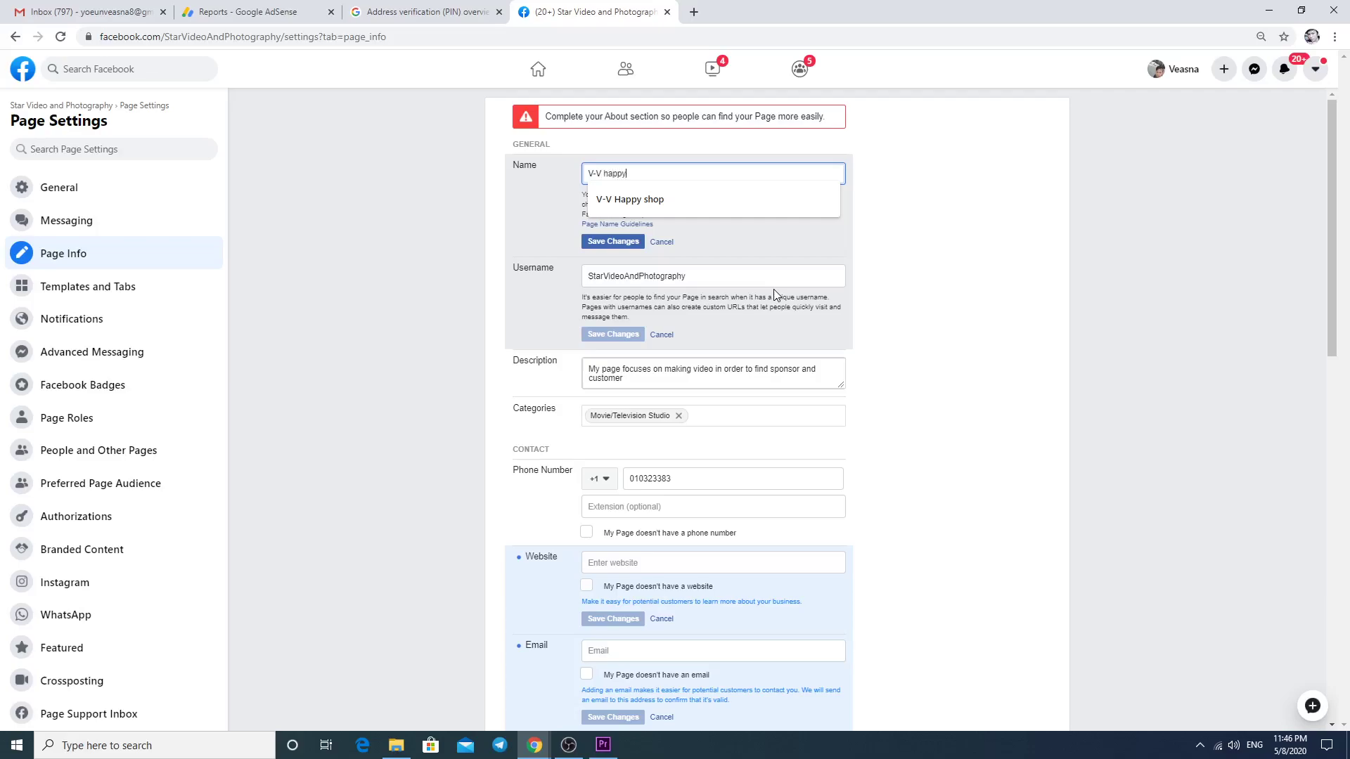
pyautogui.press('Down')
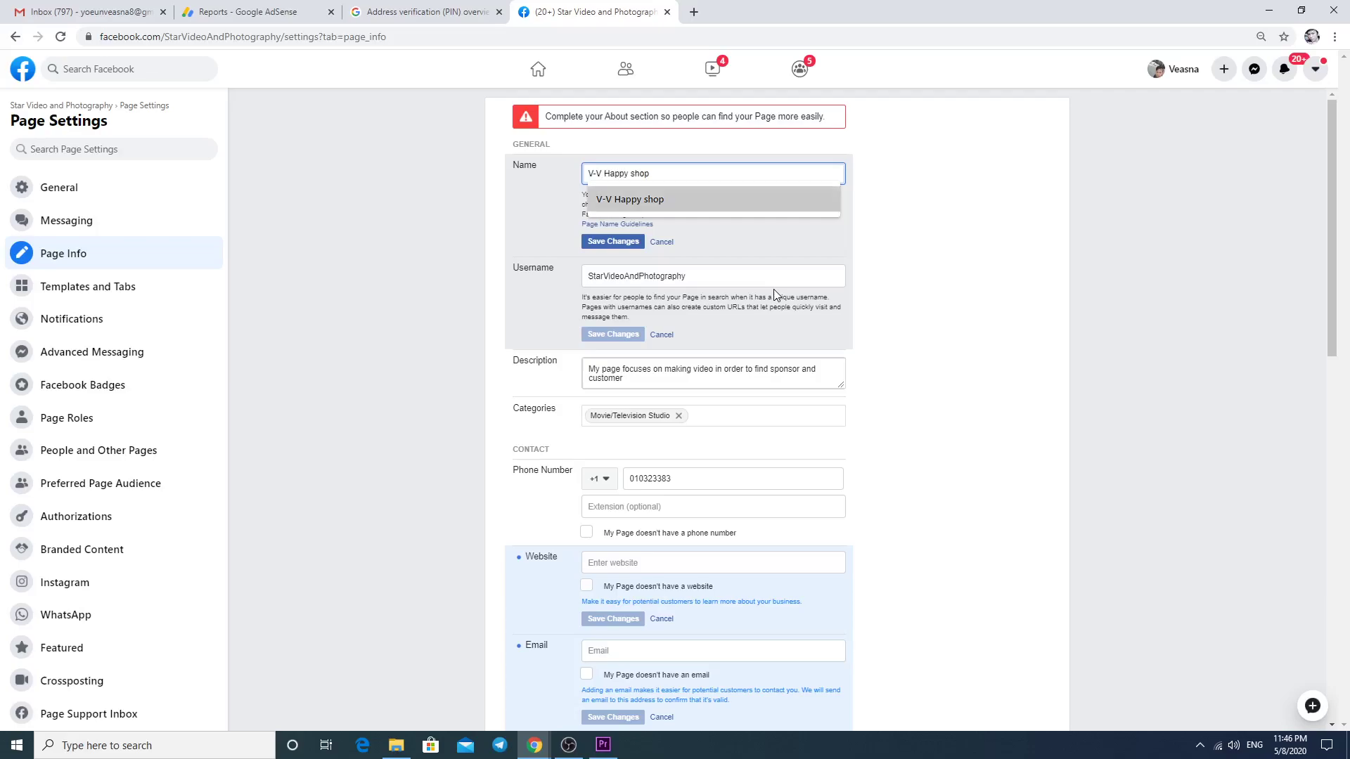
pyautogui.press('Return')
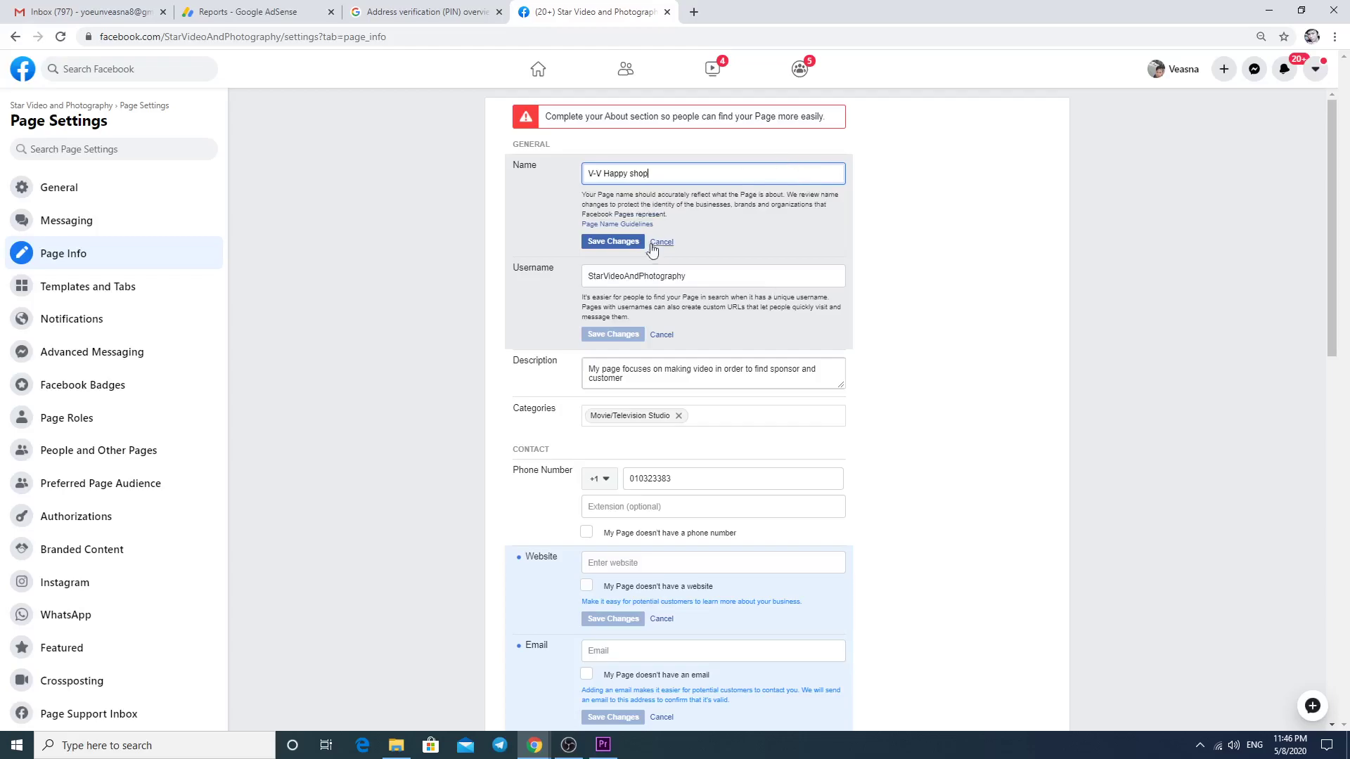
pyautogui.click(628, 241)
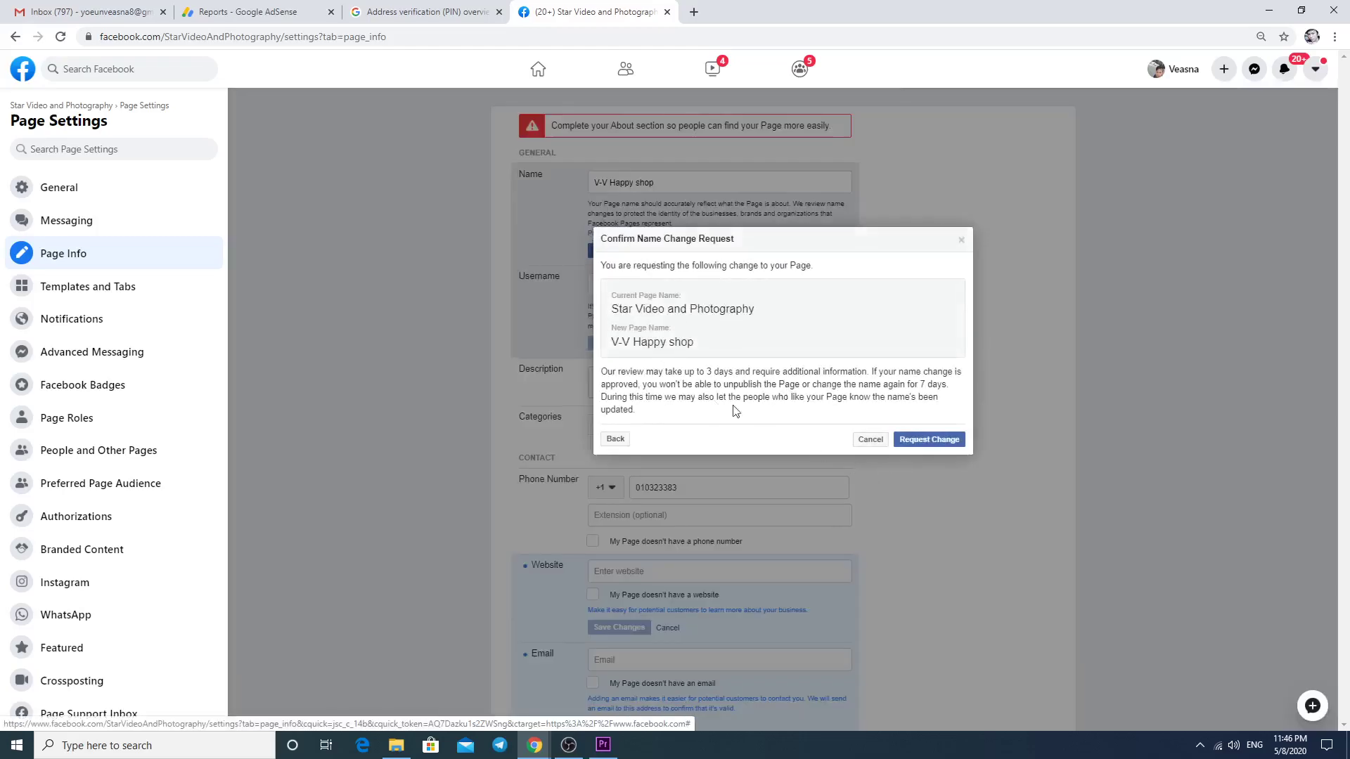
# Read the review notice and submit the rename request to V-V Happy shop.
pyautogui.moveTo(673, 382)
pyautogui.mouseDown()
pyautogui.moveTo(749, 371)
pyautogui.moveTo(701, 377)
pyautogui.moveTo(920, 385)
pyautogui.mouseUp()
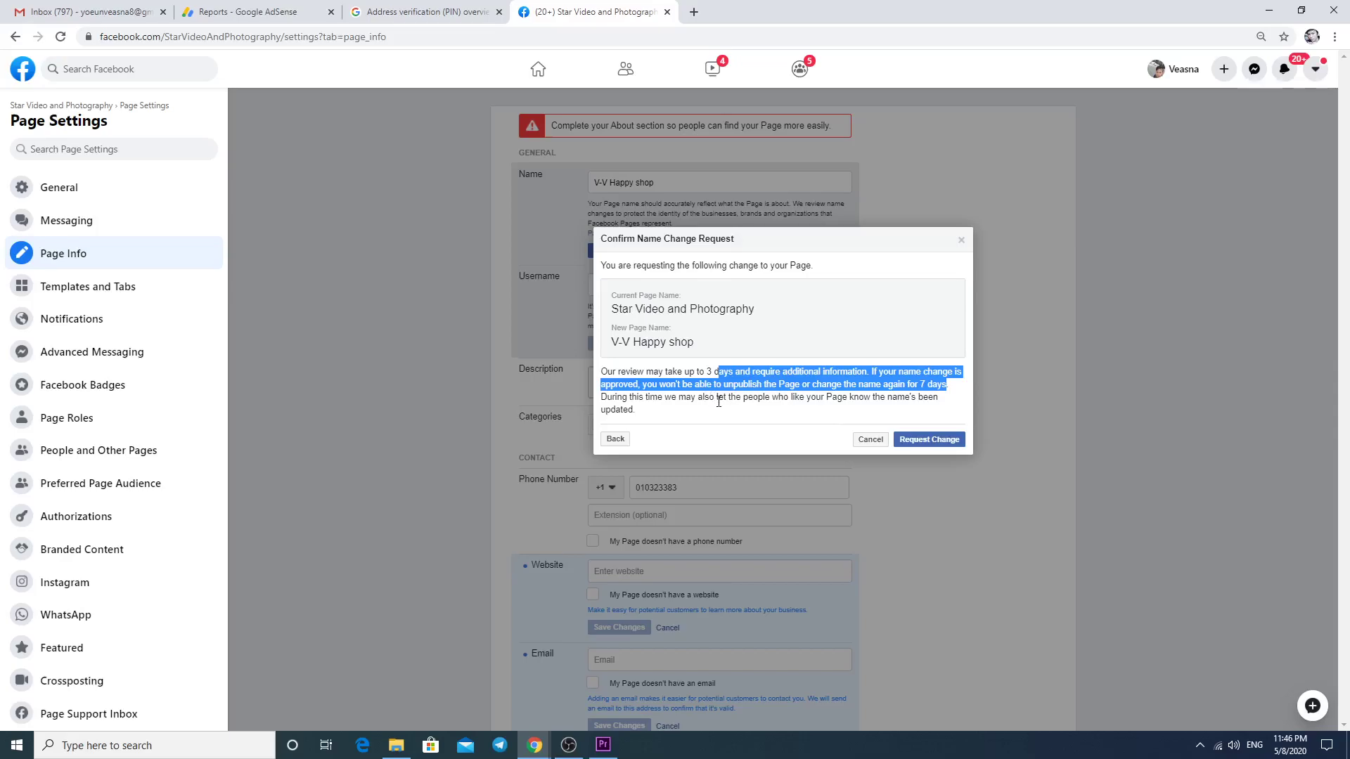
pyautogui.moveTo(716, 398)
pyautogui.mouseDown()
pyautogui.moveTo(907, 386)
pyautogui.moveTo(938, 398)
pyautogui.mouseUp()
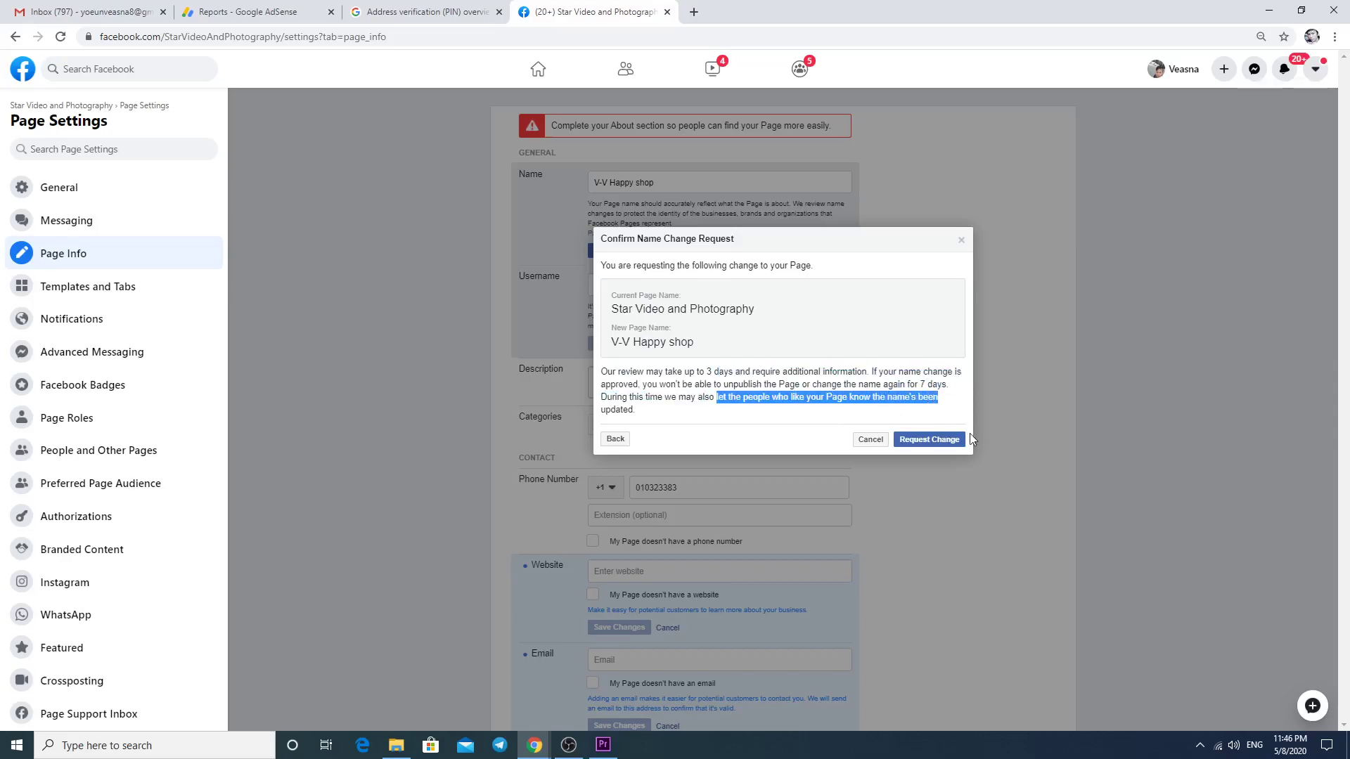
pyautogui.click(956, 451)
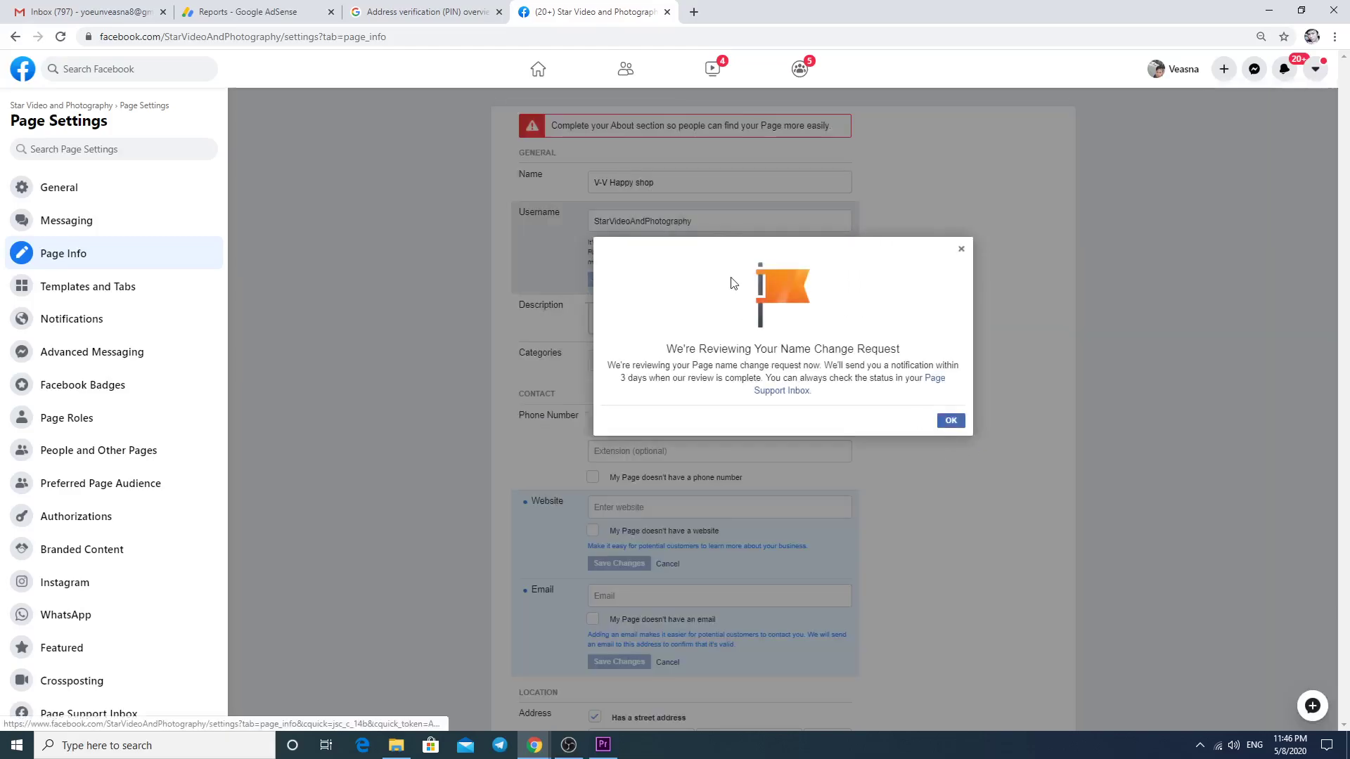
pyautogui.click(952, 421)
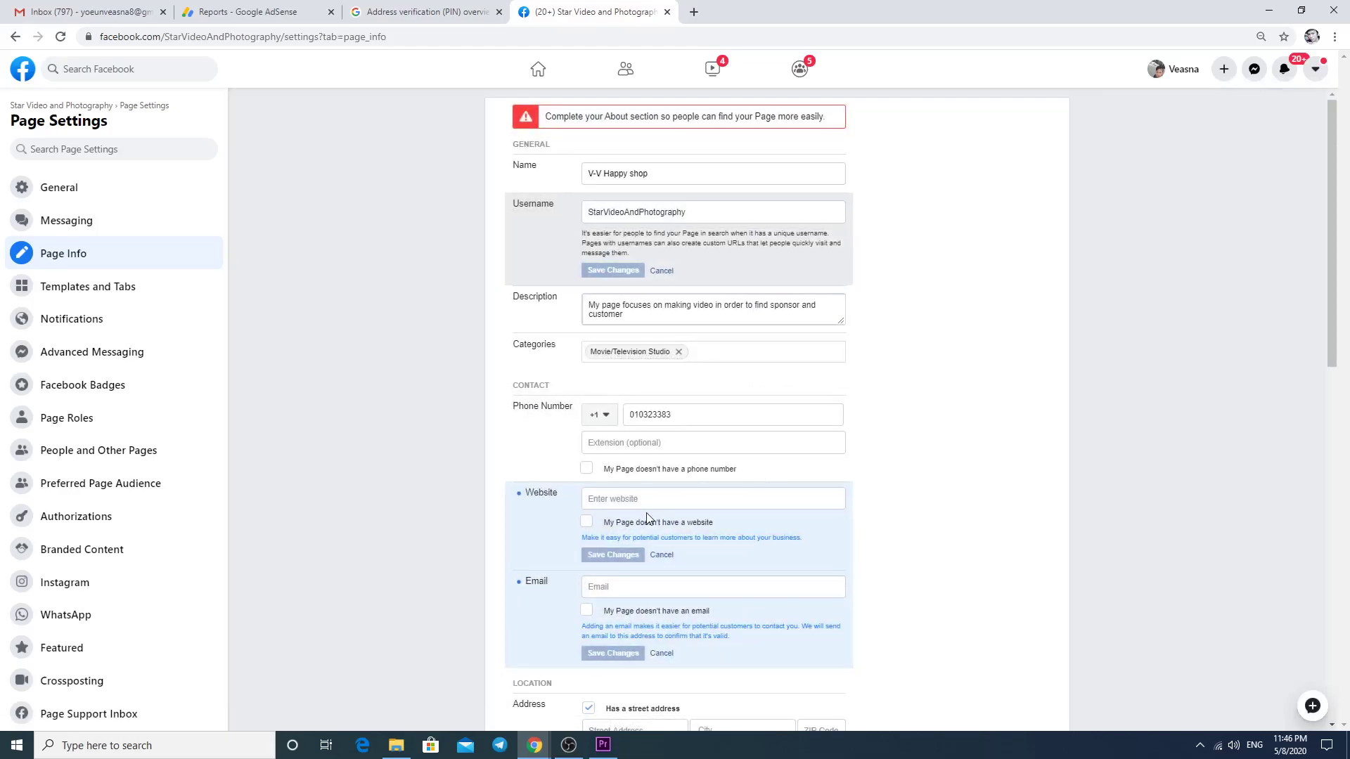
pyautogui.moveTo(675, 209); pyautogui.dragTo(548, 210)
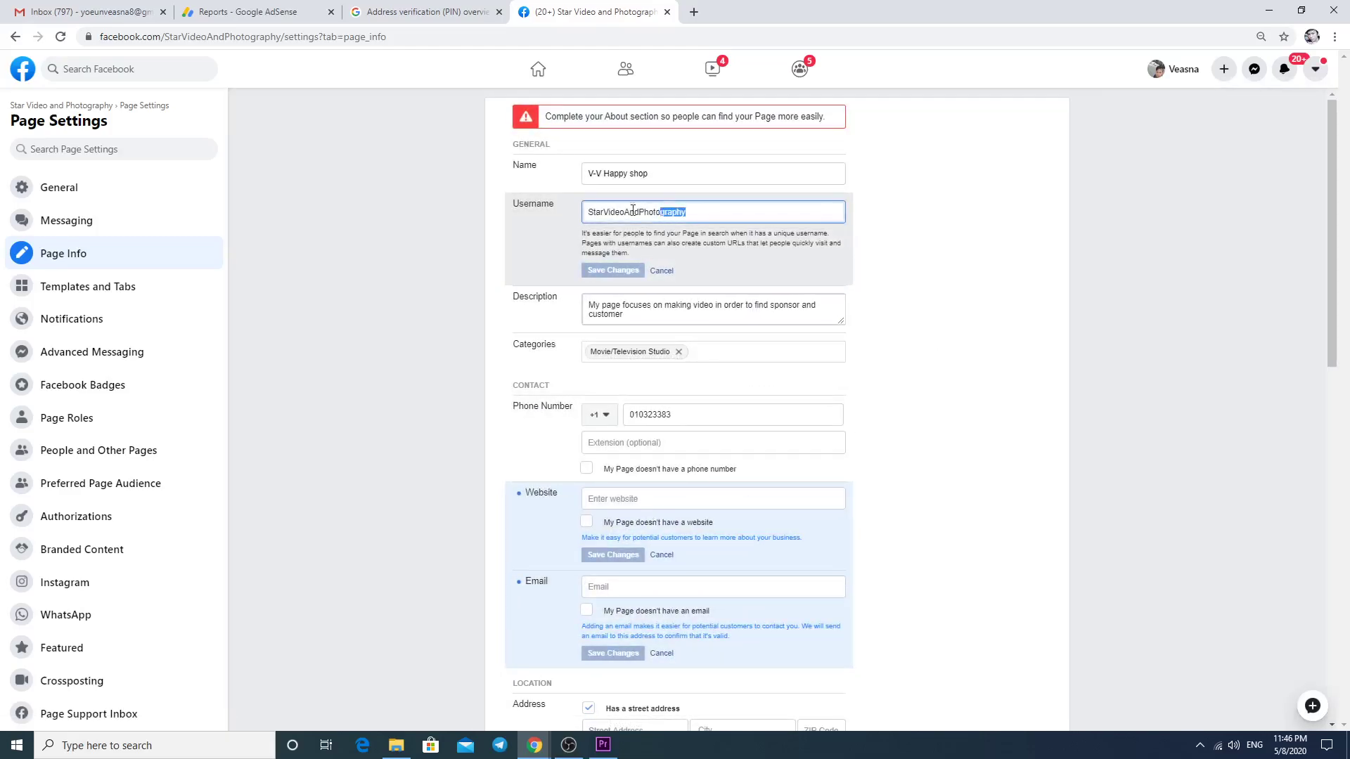
pyautogui.click(907, 369)
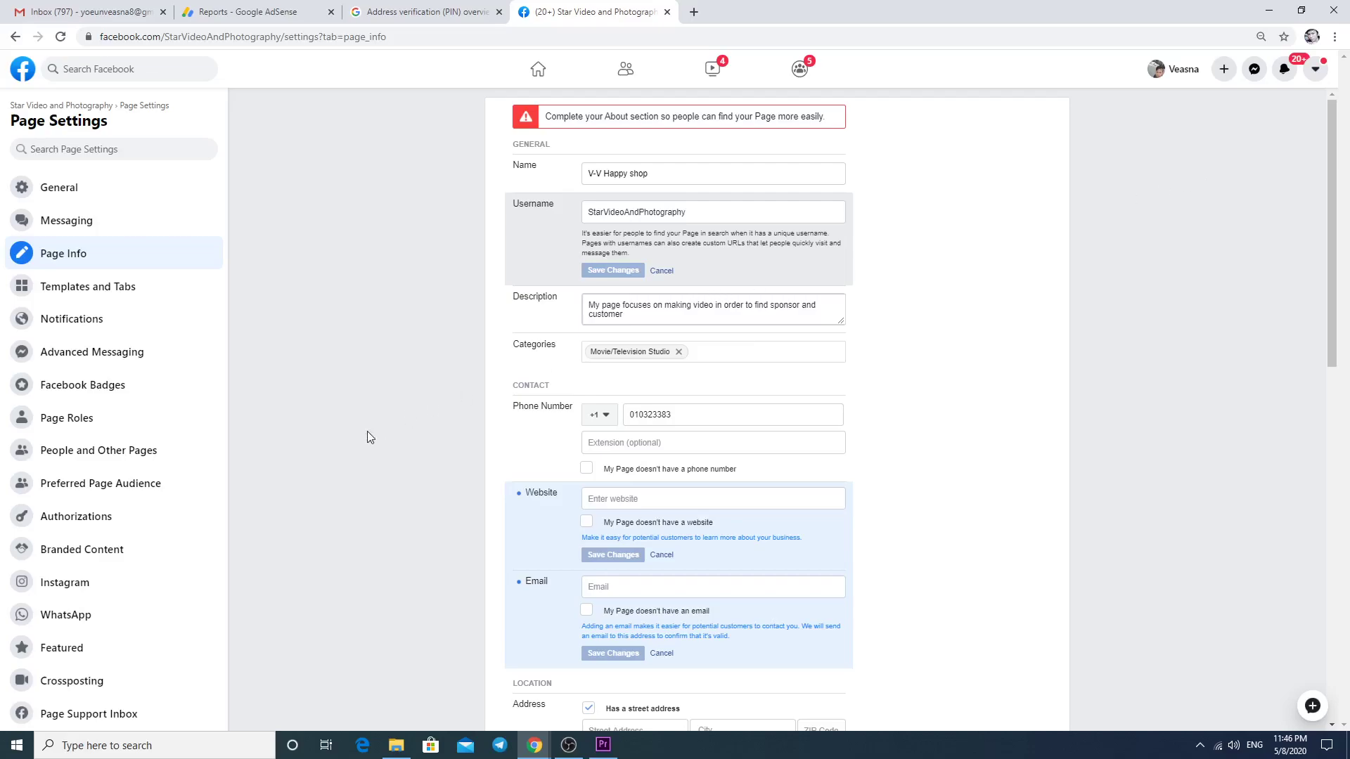
pyautogui.scroll(-2, 367, 432)
pyautogui.scroll(2, 369, 433)
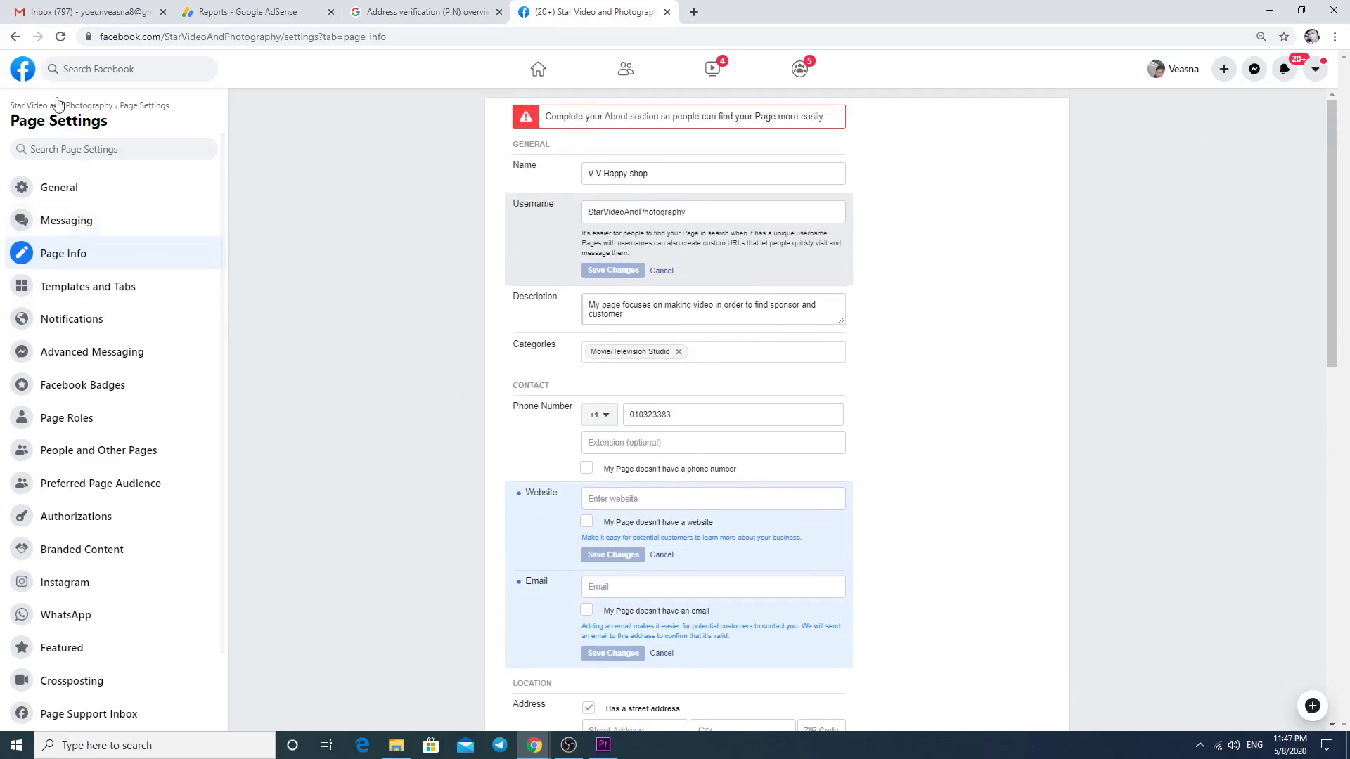
pyautogui.click(1314, 70)
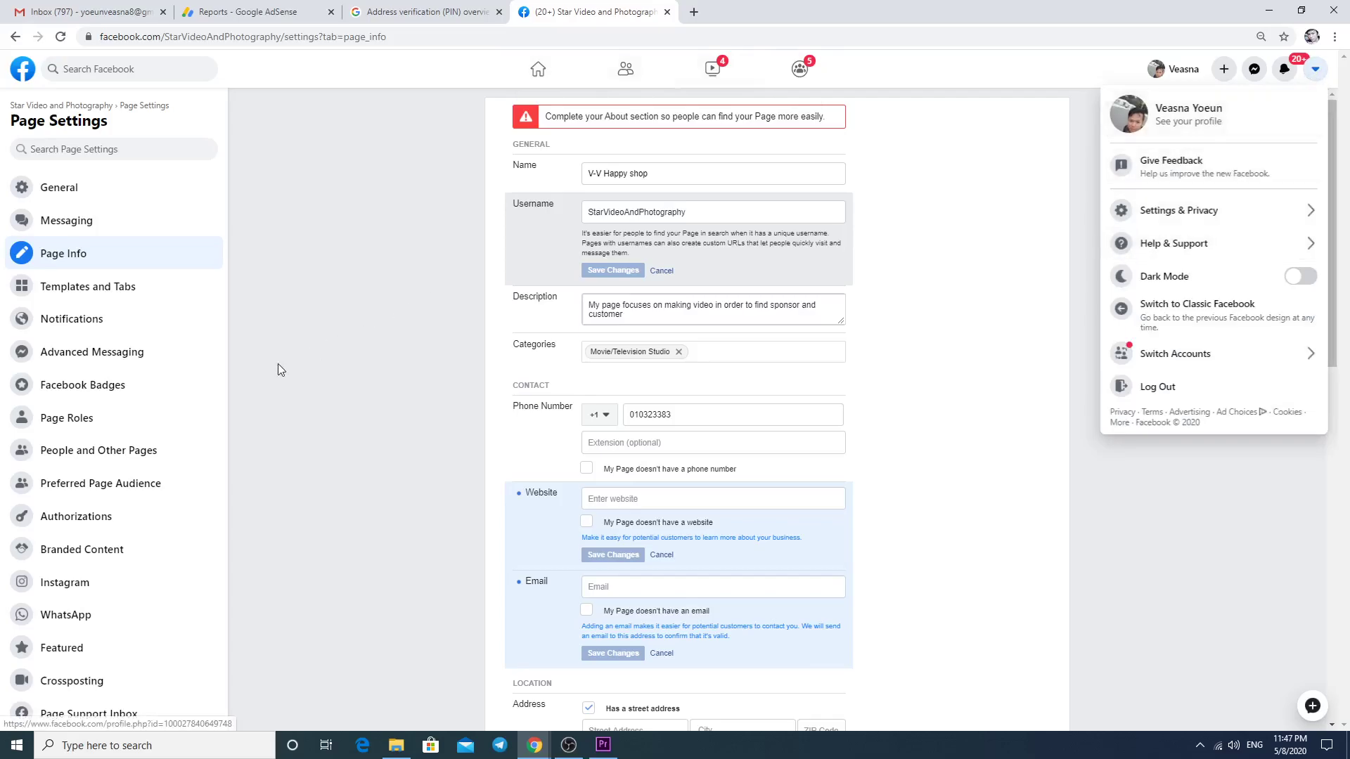
# Reopen the page from the news feed Shortcuts and check notifications for the approved rename.
pyautogui.click(23, 68)
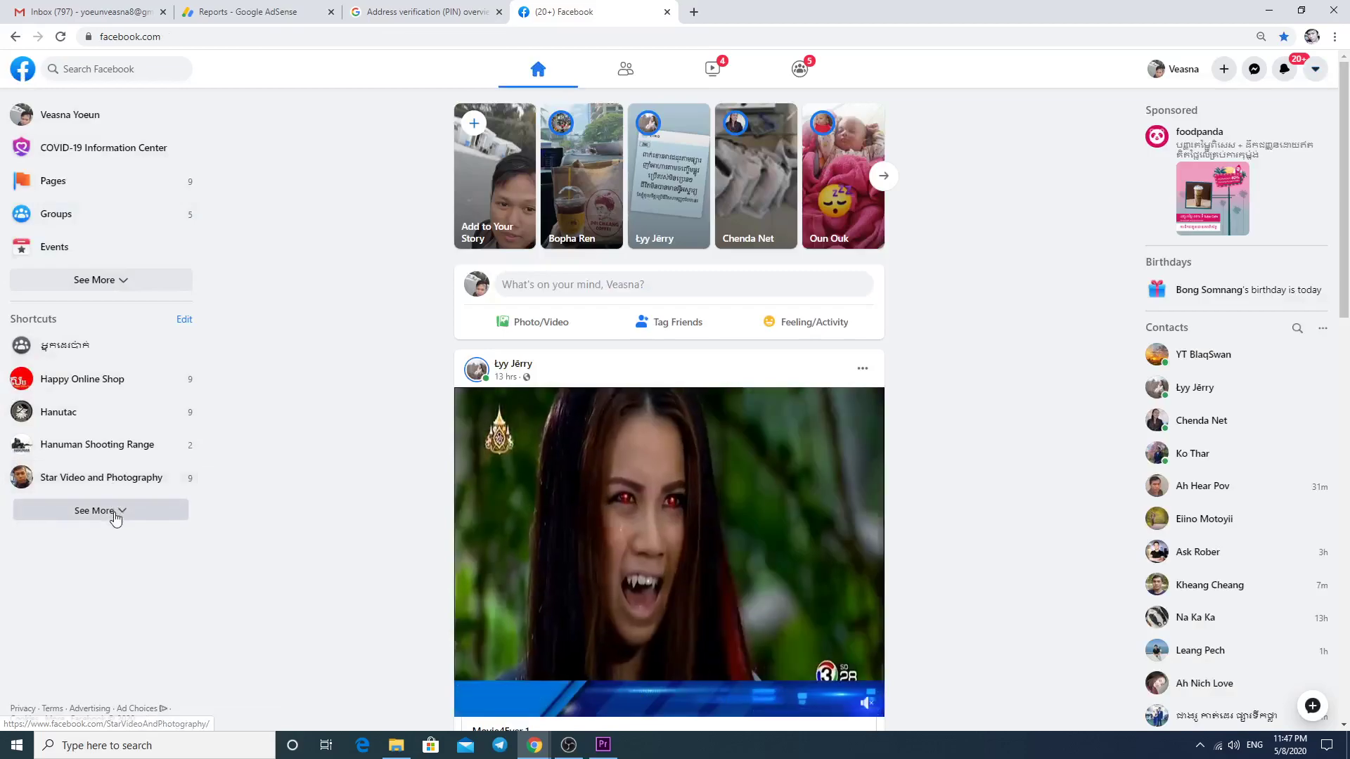
pyautogui.click(109, 511)
pyautogui.click(125, 477)
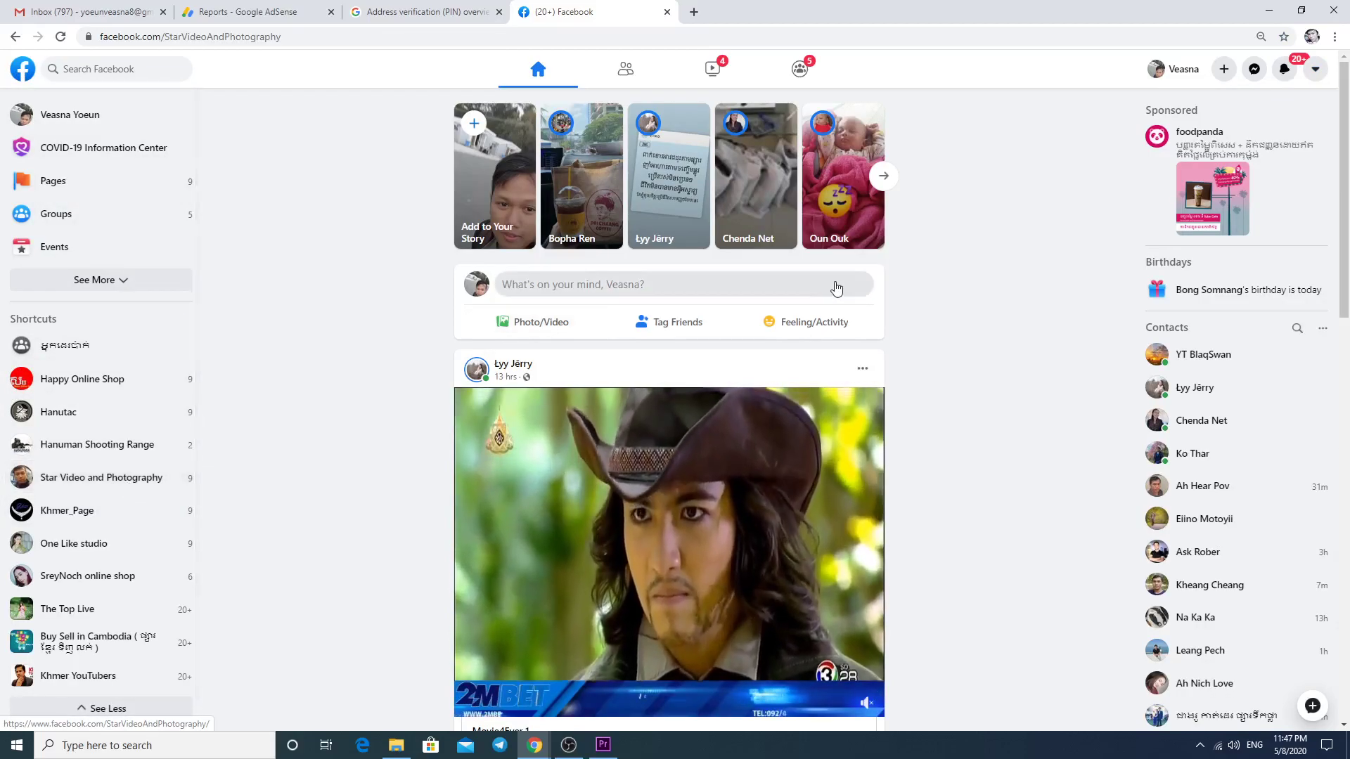
pyautogui.click(1284, 68)
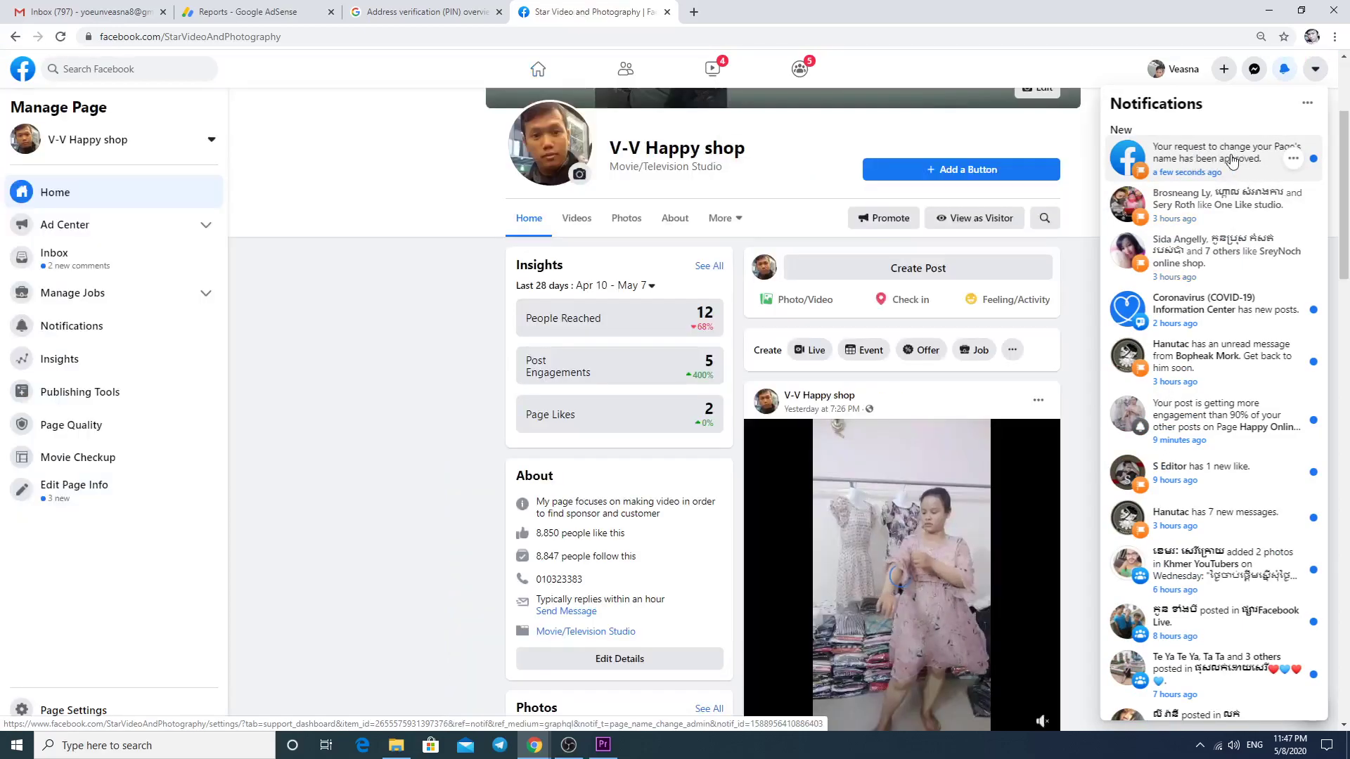
# Close notifications and select the page title to confirm it reads V-V Happy shop.
pyautogui.click(490, 324)
pyautogui.scroll(3, 506, 340)
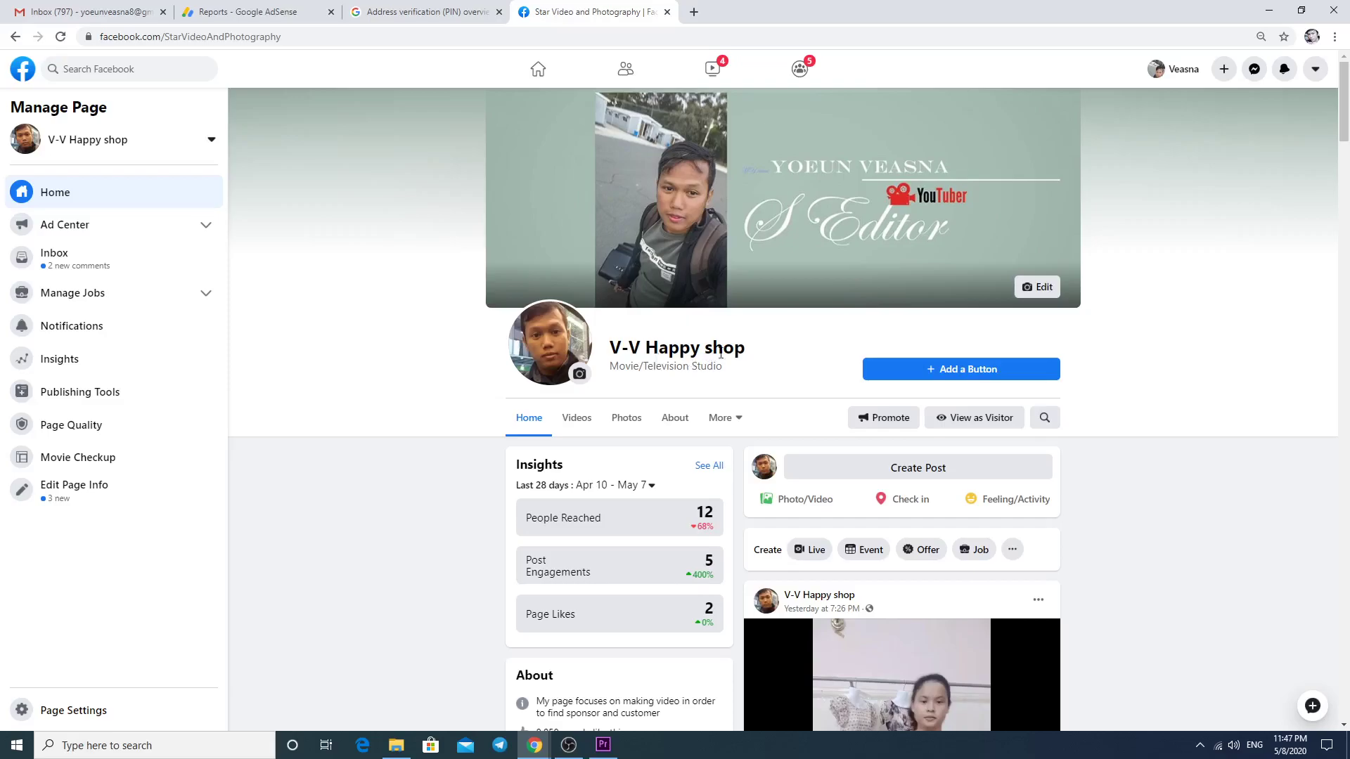
pyautogui.moveTo(741, 346); pyautogui.dragTo(612, 348)
pyautogui.tripleClick(616, 348)
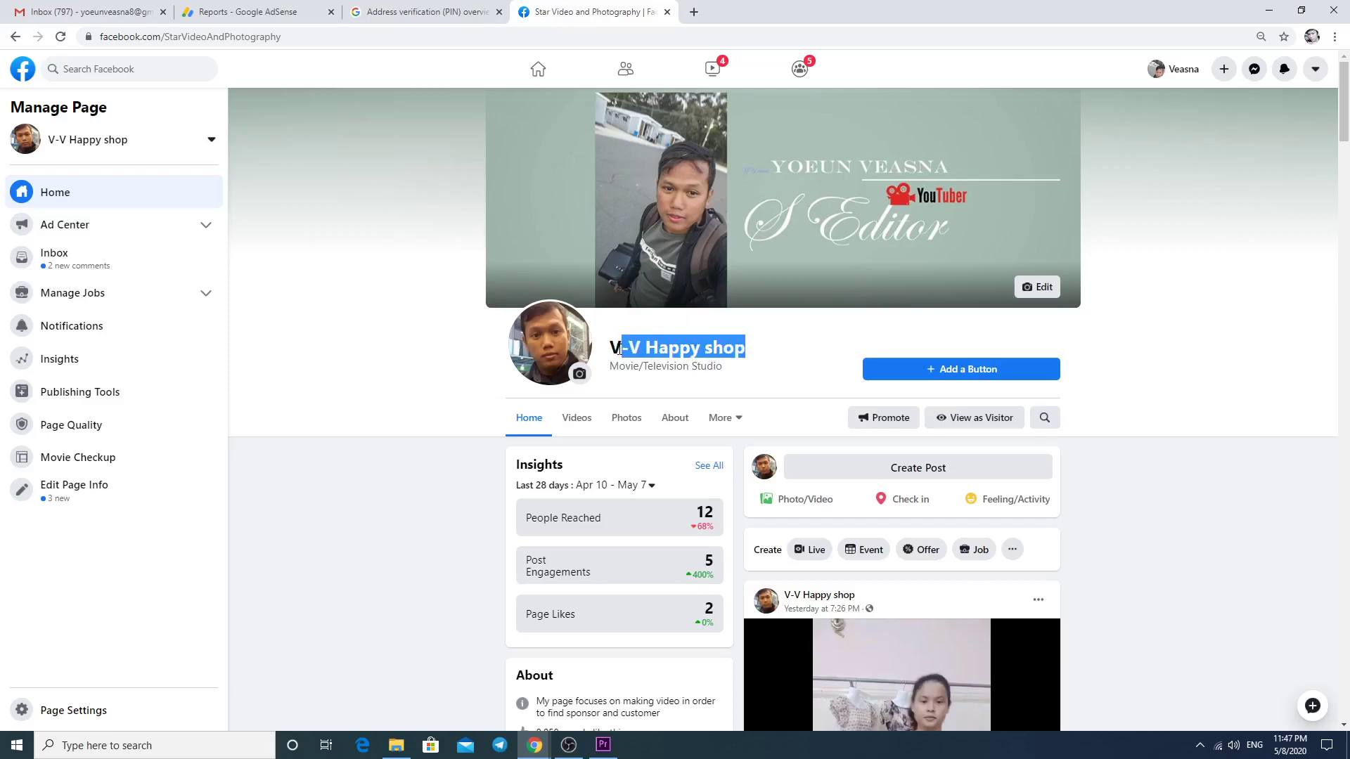
pyautogui.click(437, 531)
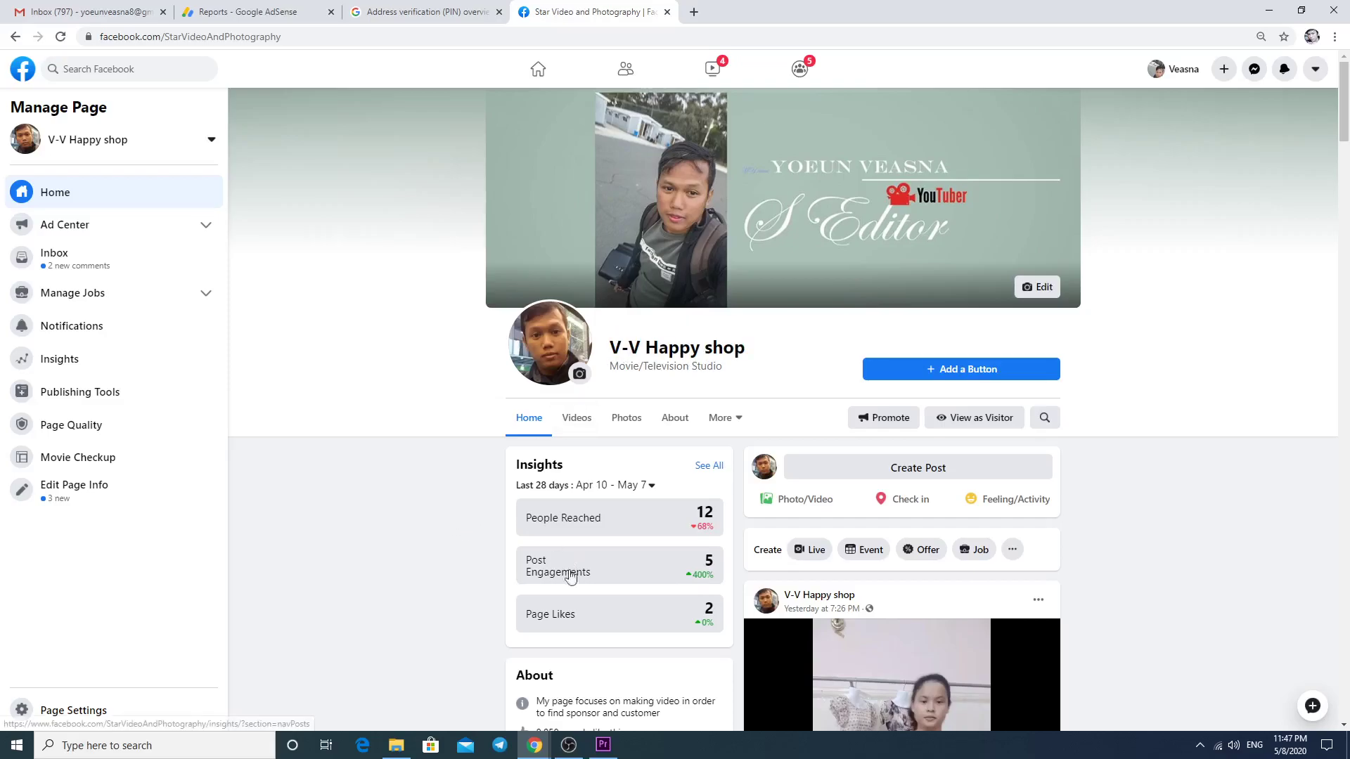
pyautogui.scroll(-3, 485, 580)
pyautogui.scroll(4, 485, 581)
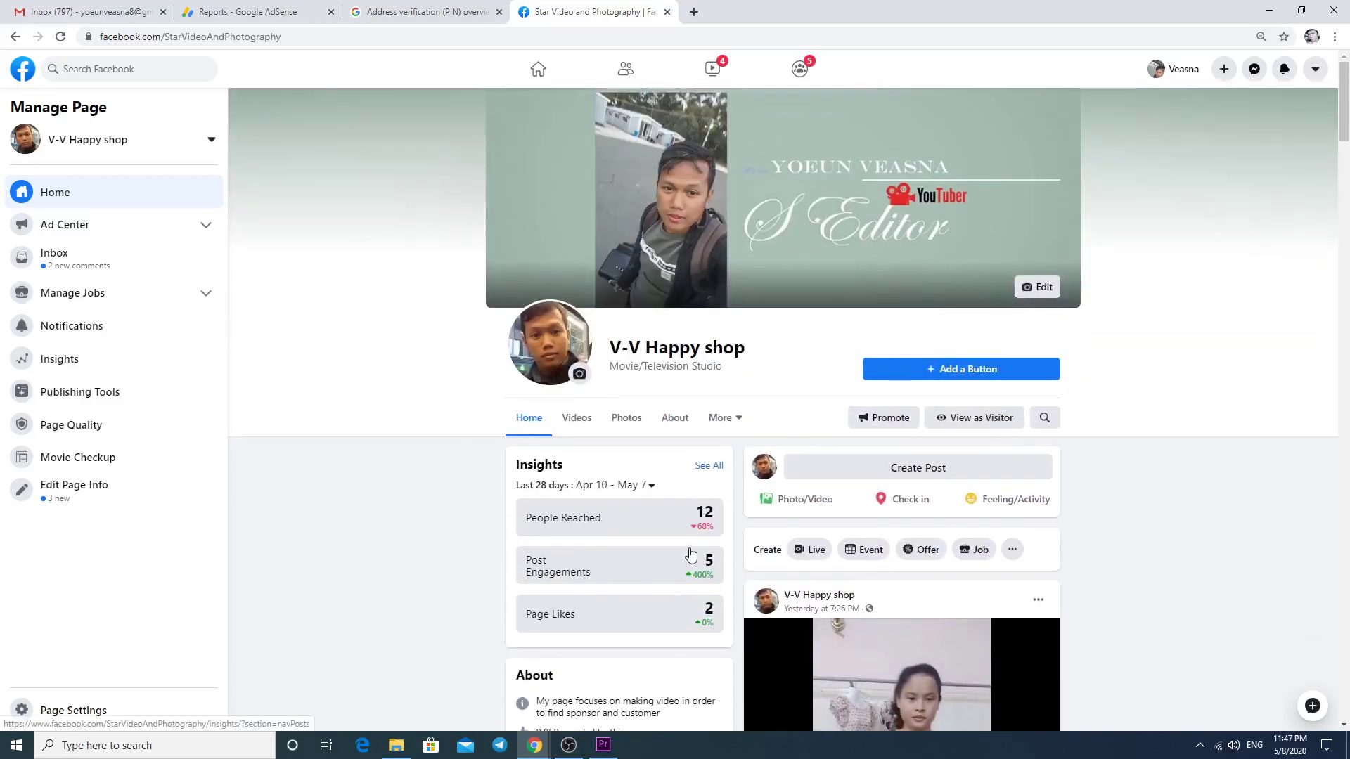
pyautogui.scroll(-2, 689, 556)
pyautogui.scroll(-5, 689, 555)
pyautogui.scroll(5, 689, 555)
pyautogui.scroll(2, 689, 556)
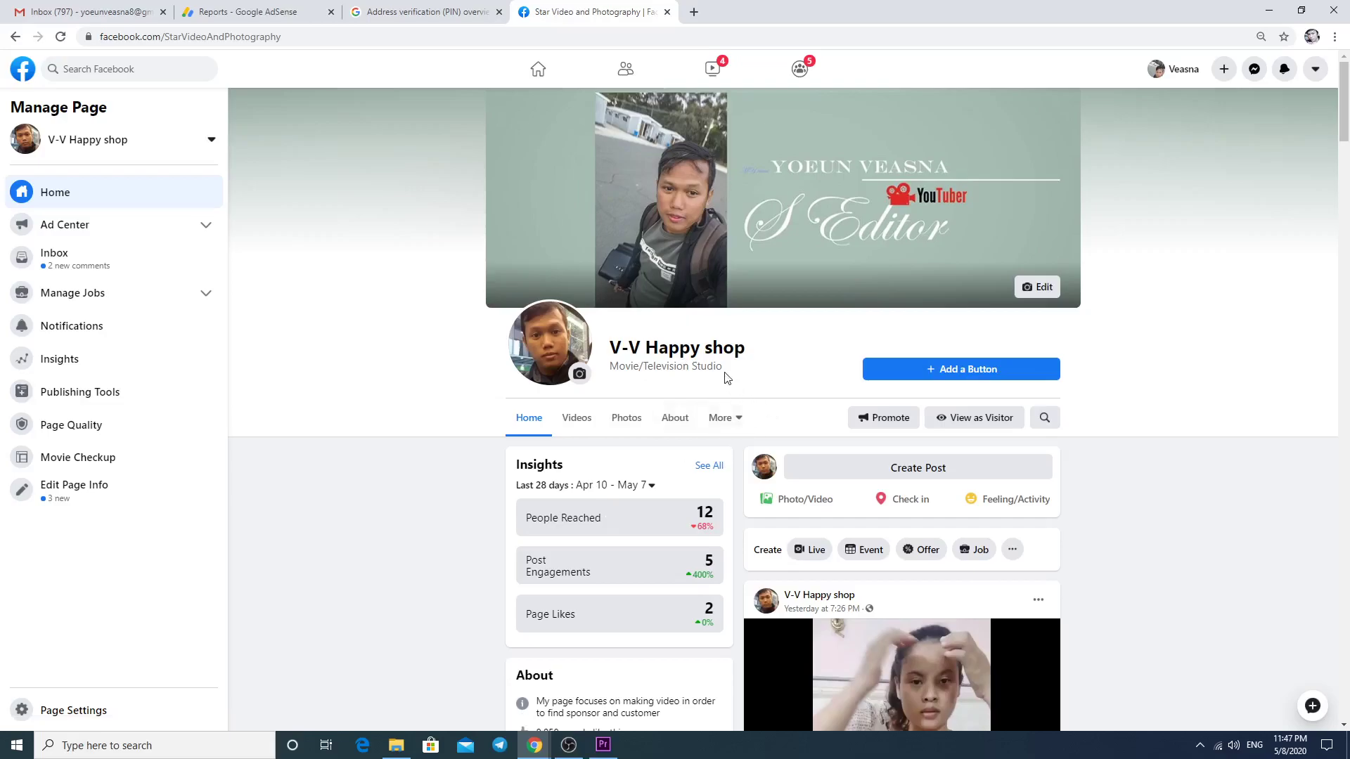
# Glance at the More sections dropdown, then highlight the full title V-V Happy shop.
pyautogui.moveTo(724, 349); pyautogui.dragTo(660, 349)
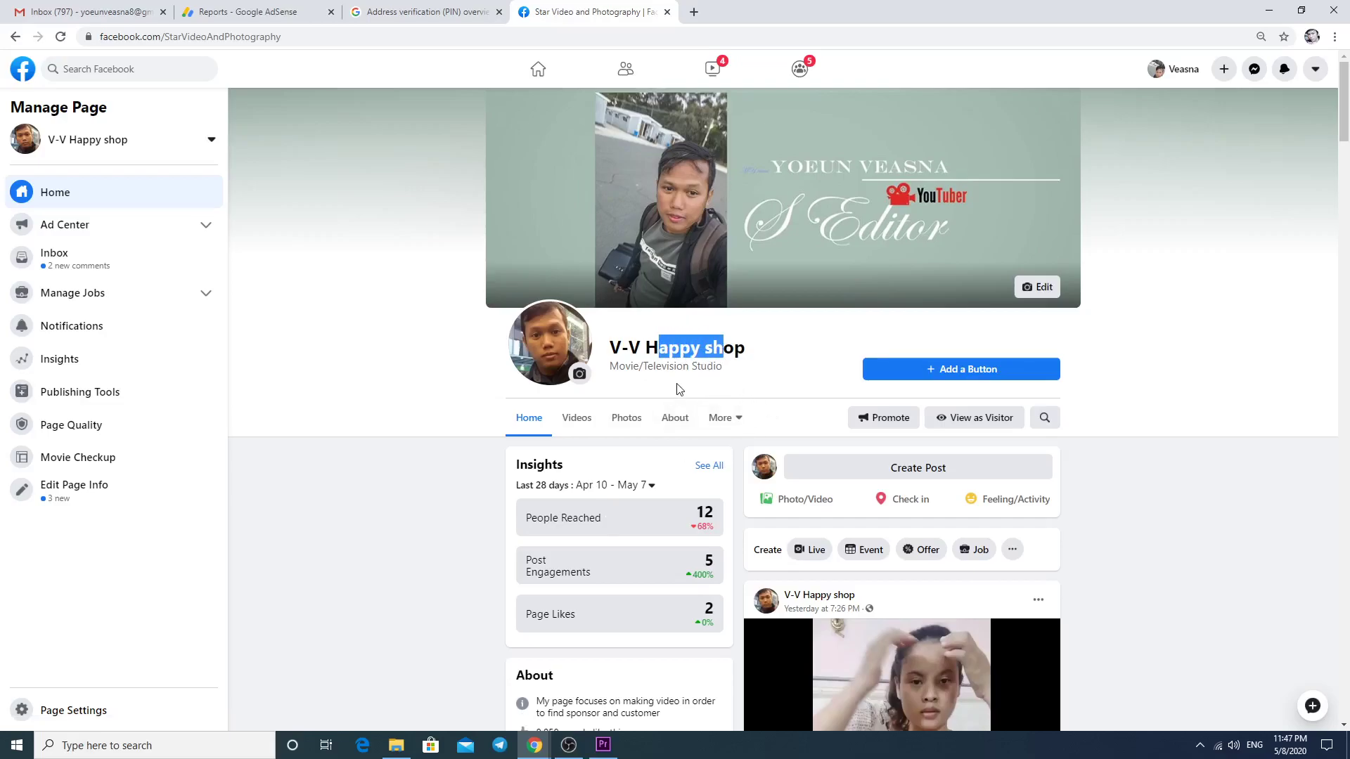
pyautogui.click(412, 569)
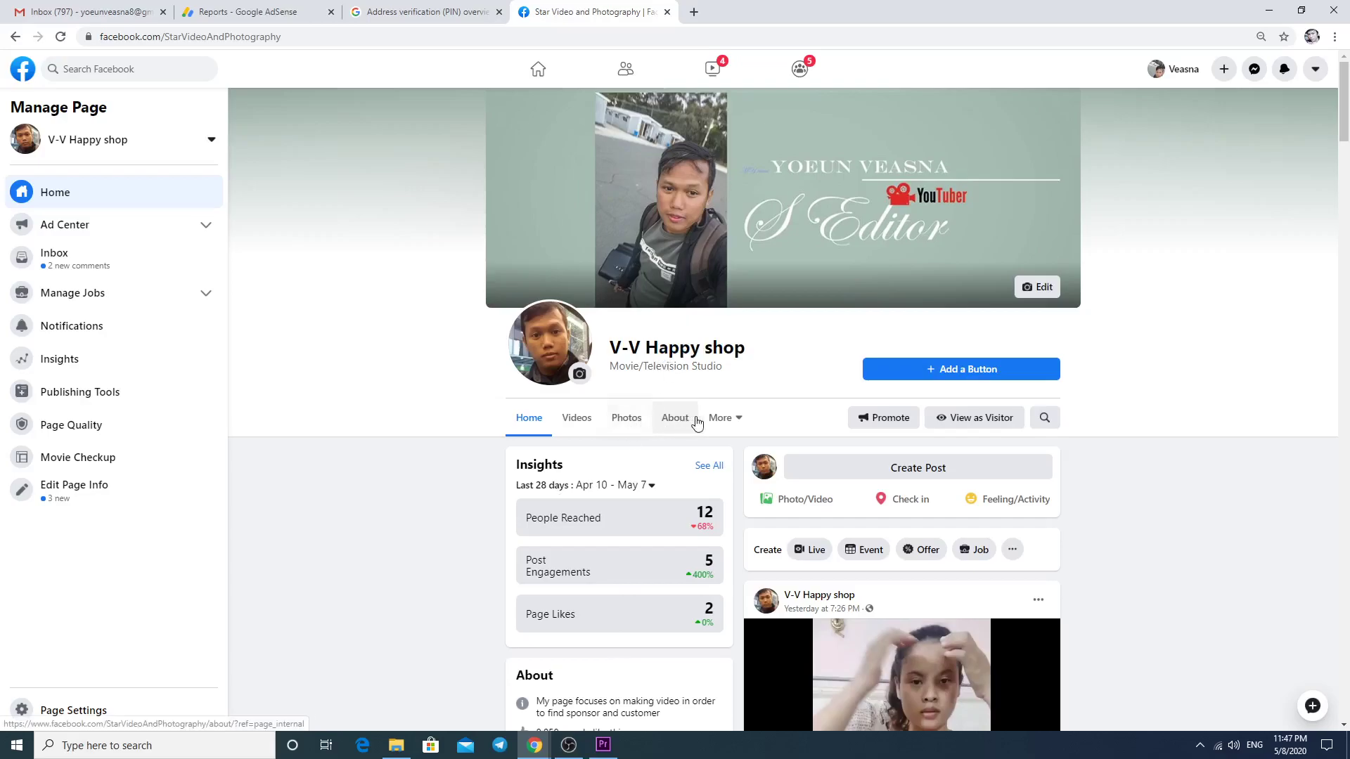
pyautogui.click(722, 418)
pyautogui.click(412, 524)
pyautogui.moveTo(609, 347); pyautogui.dragTo(749, 357)
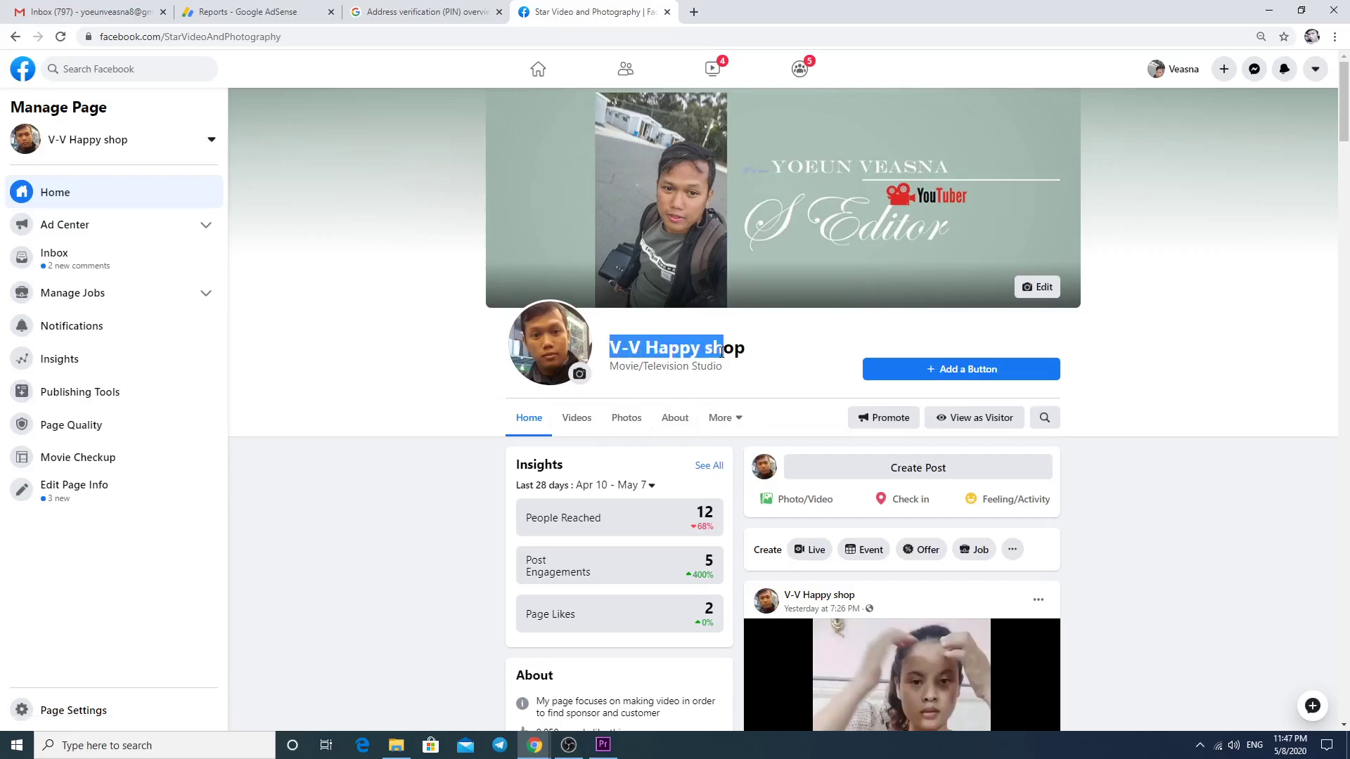
# Scroll the page, check About details (8,850 likes, 8,847 follows), then return to Home.
pyautogui.scroll(-4, 524, 603)
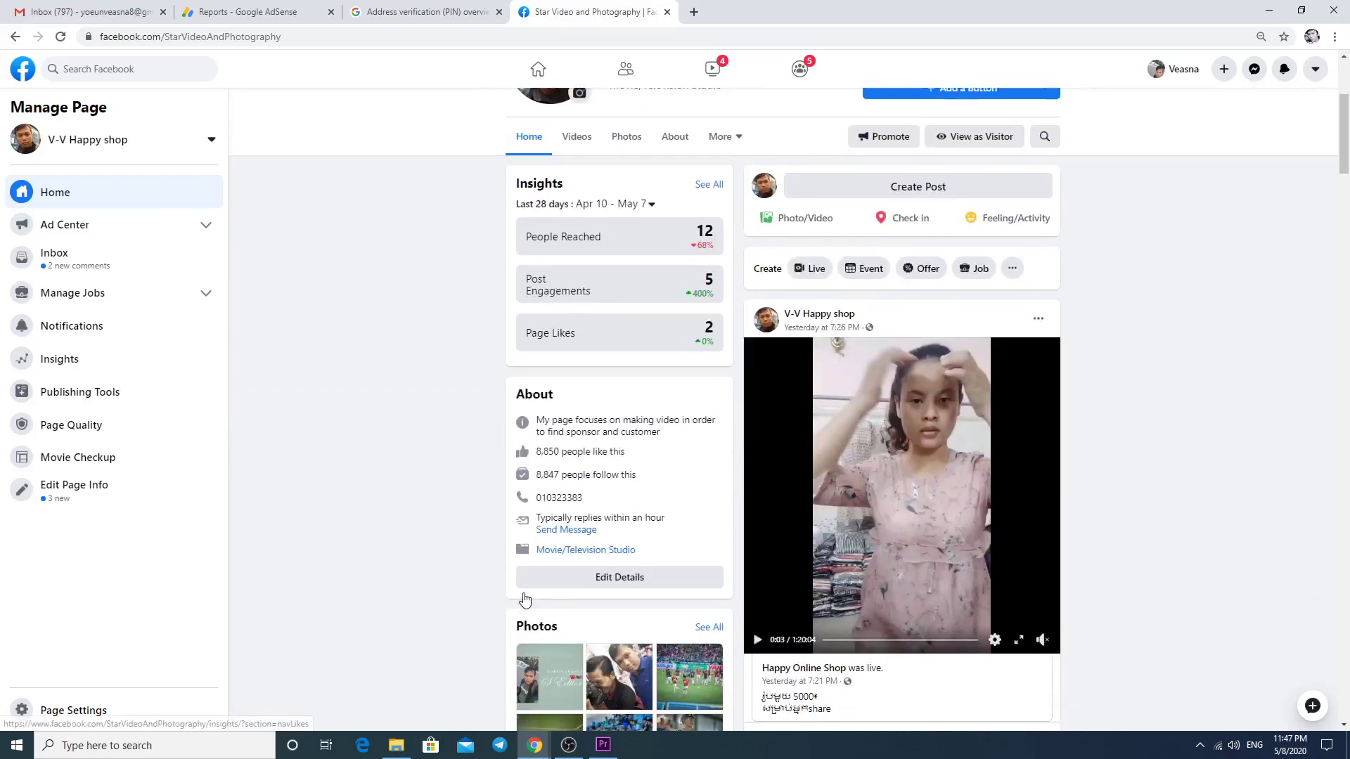
pyautogui.scroll(-5, 525, 603)
pyautogui.scroll(5, 524, 602)
pyautogui.scroll(4, 523, 599)
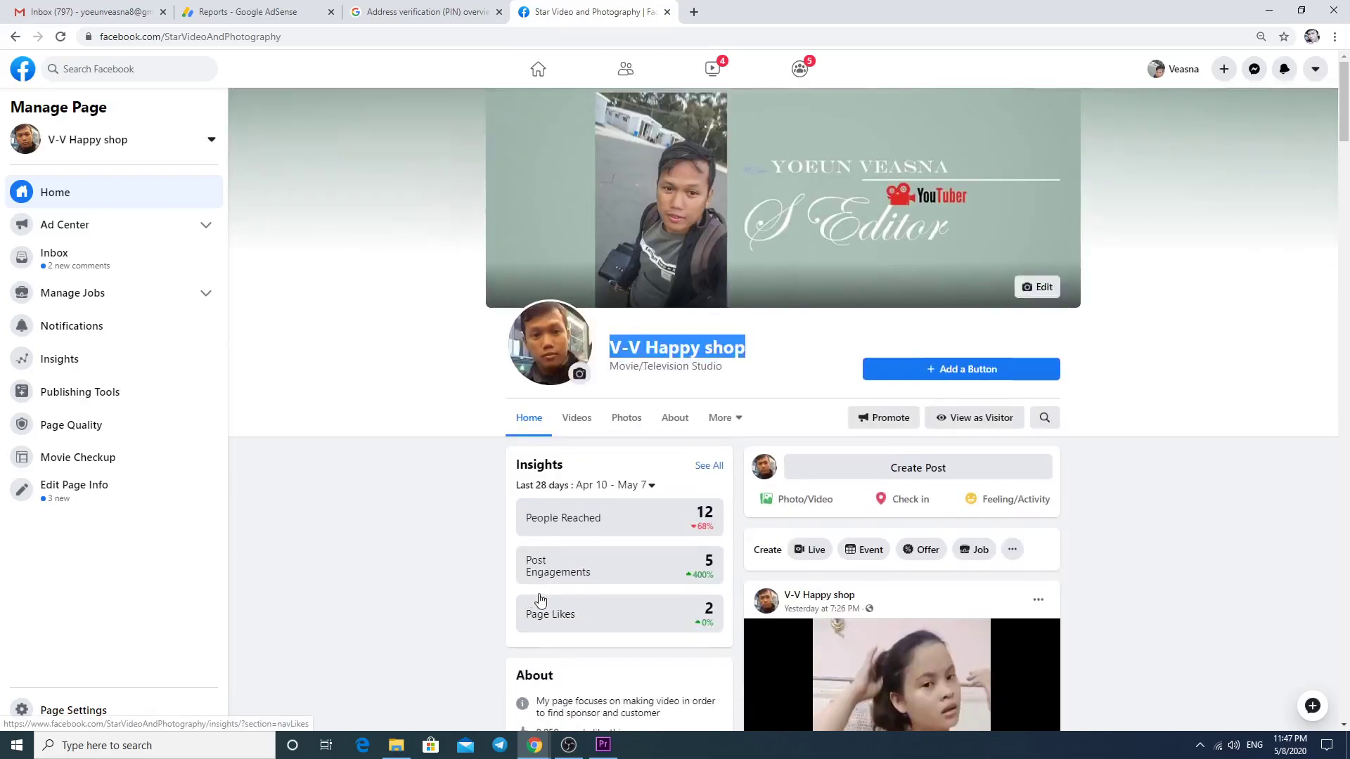
pyautogui.scroll(-5, 524, 600)
pyautogui.scroll(-3, 525, 600)
pyautogui.scroll(6, 522, 597)
pyautogui.scroll(2, 522, 596)
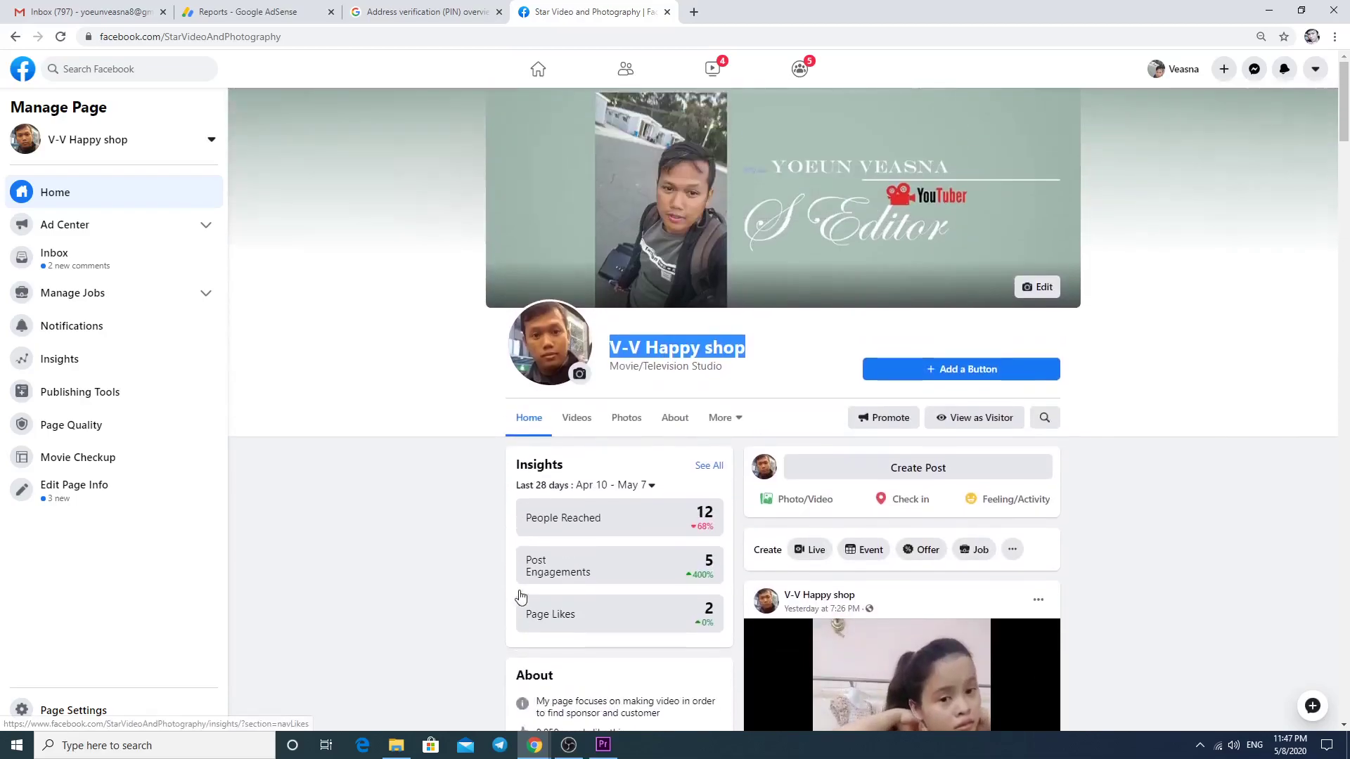
pyautogui.scroll(-5, 523, 599)
pyautogui.scroll(-3, 781, 682)
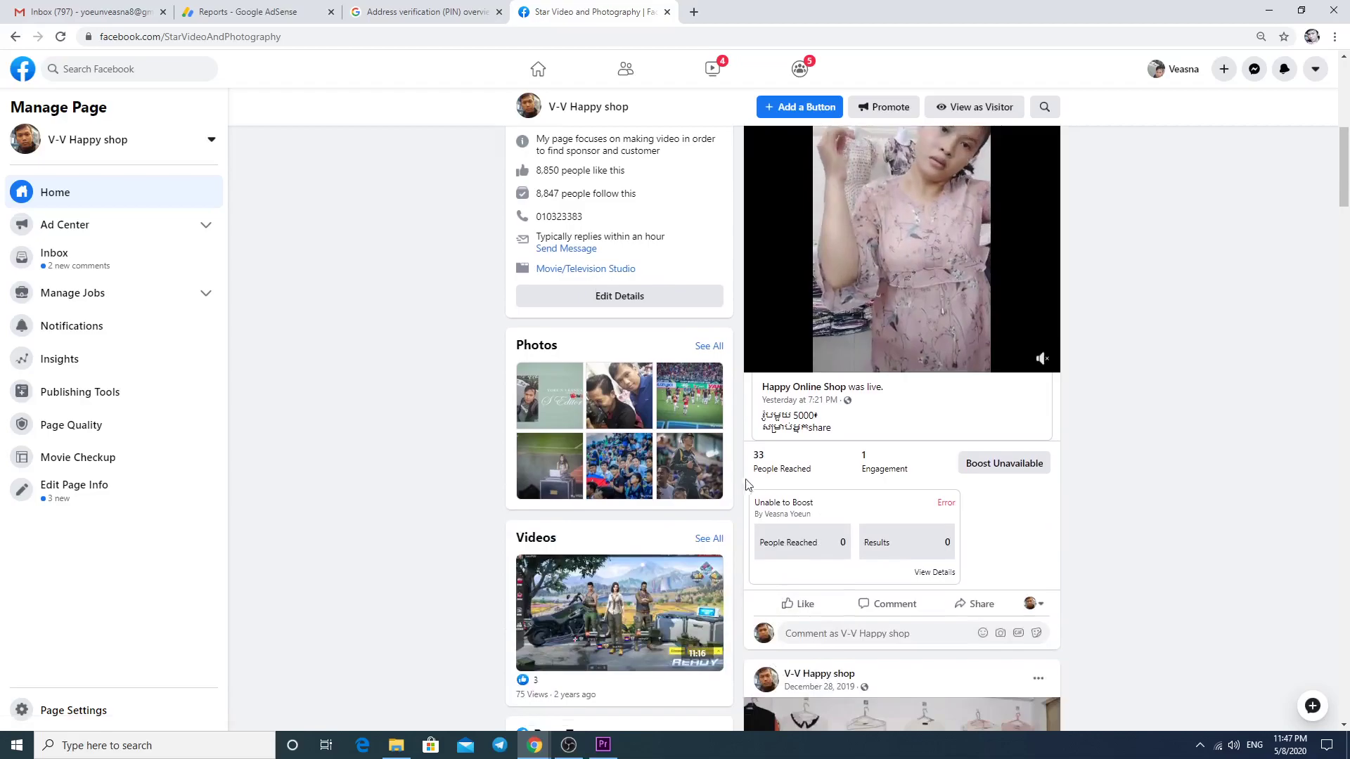
pyautogui.scroll(-2, 392, 490)
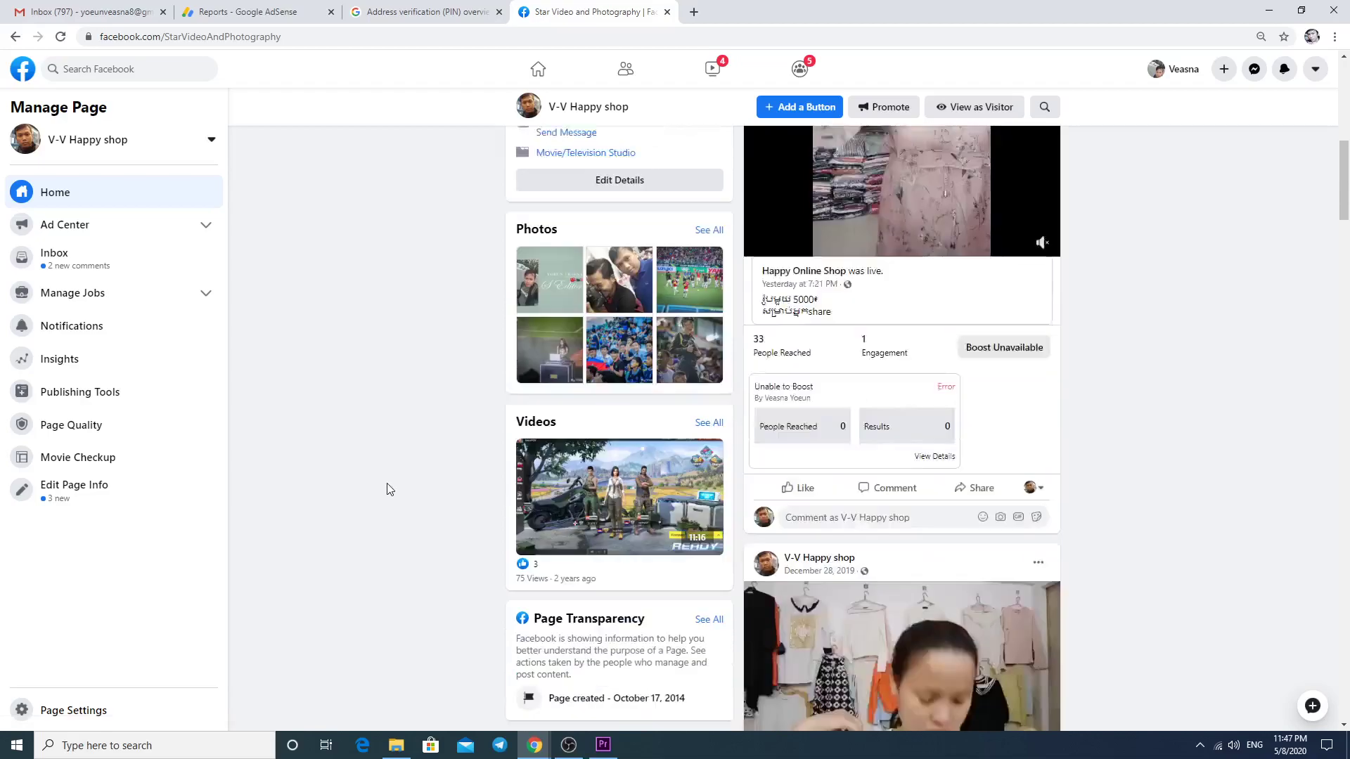
pyautogui.scroll(10, 392, 489)
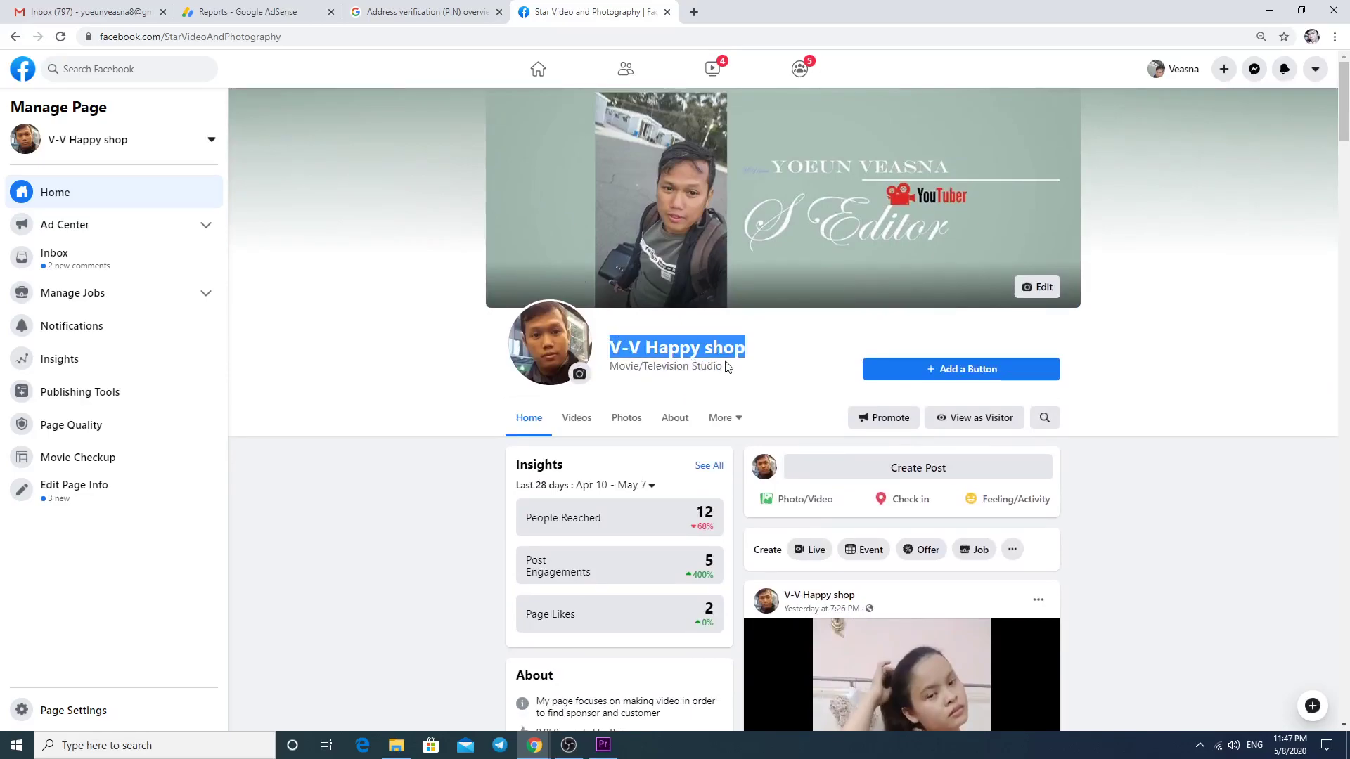
pyautogui.click(723, 419)
pyautogui.click(691, 422)
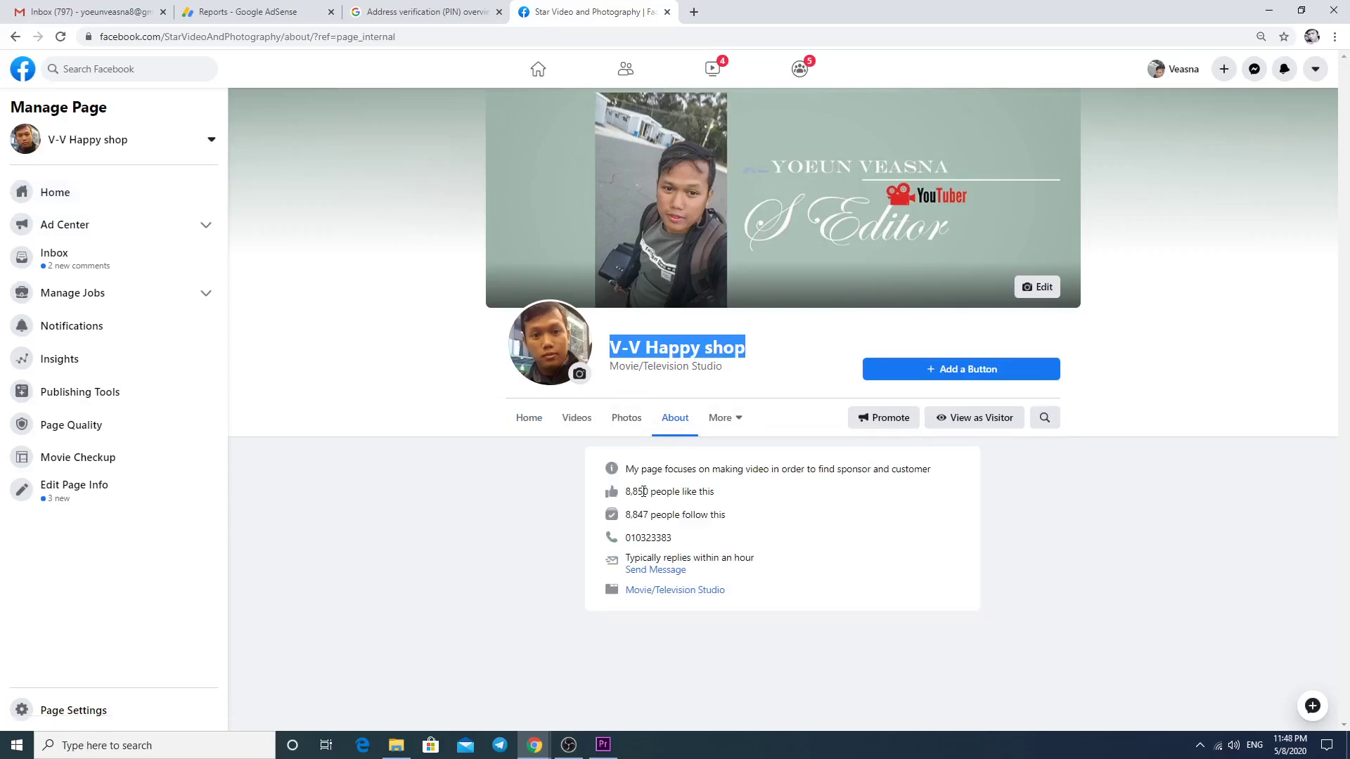
pyautogui.click(524, 419)
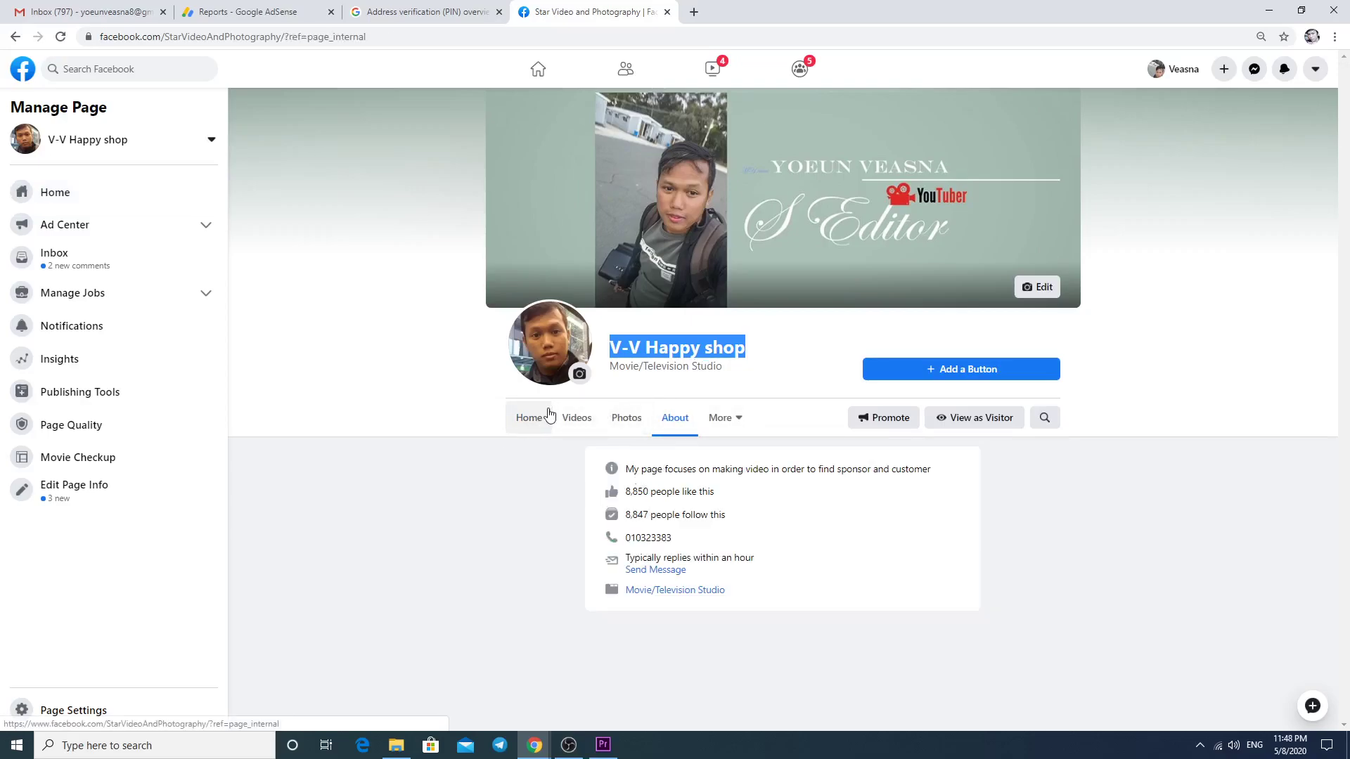